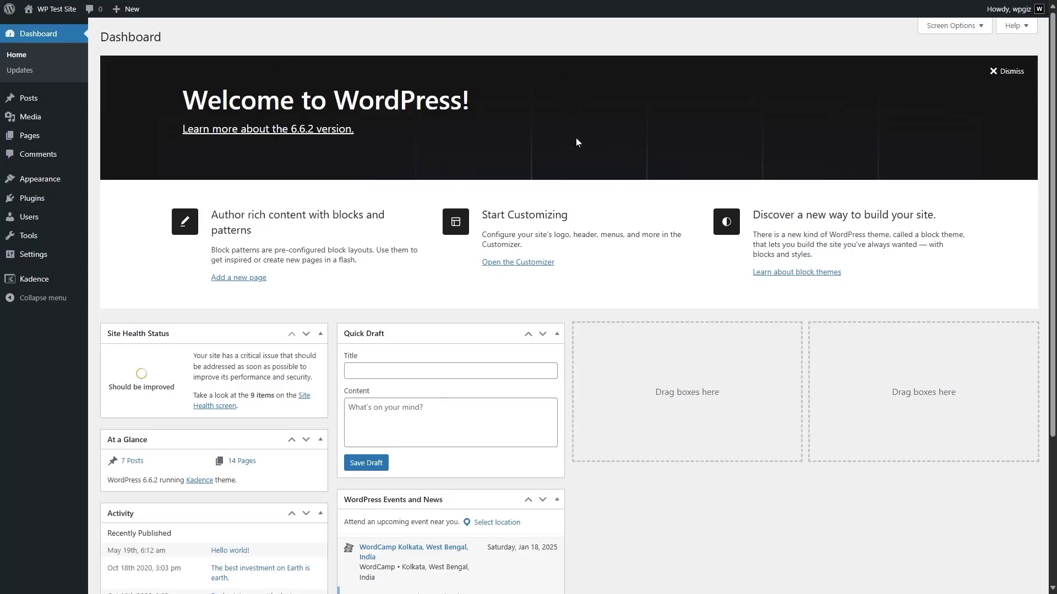
Browse the live site's front page and scroll through its About page
mouse_move(60, 12)
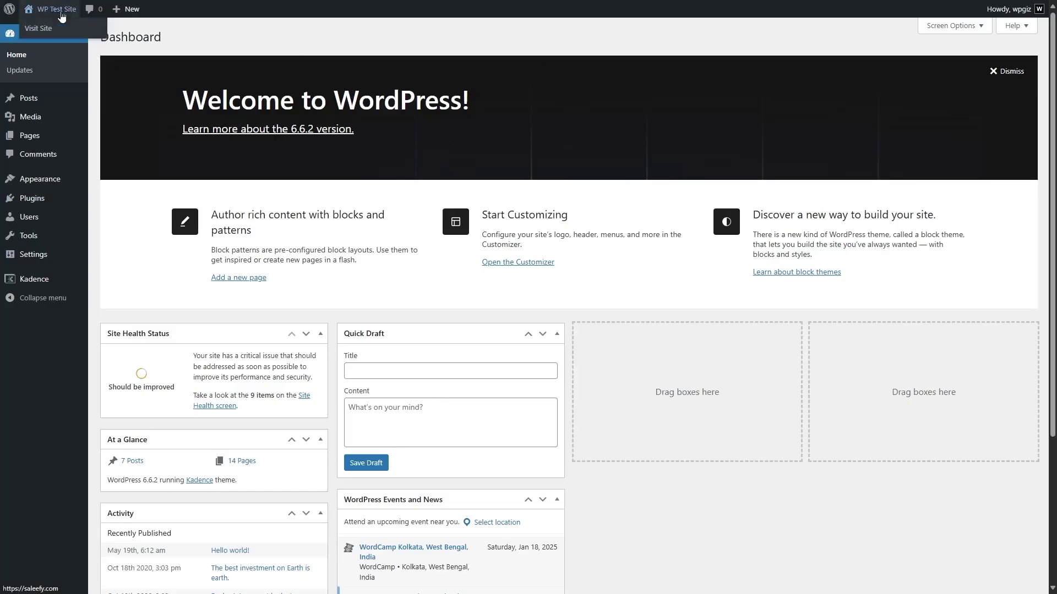
click(35, 31)
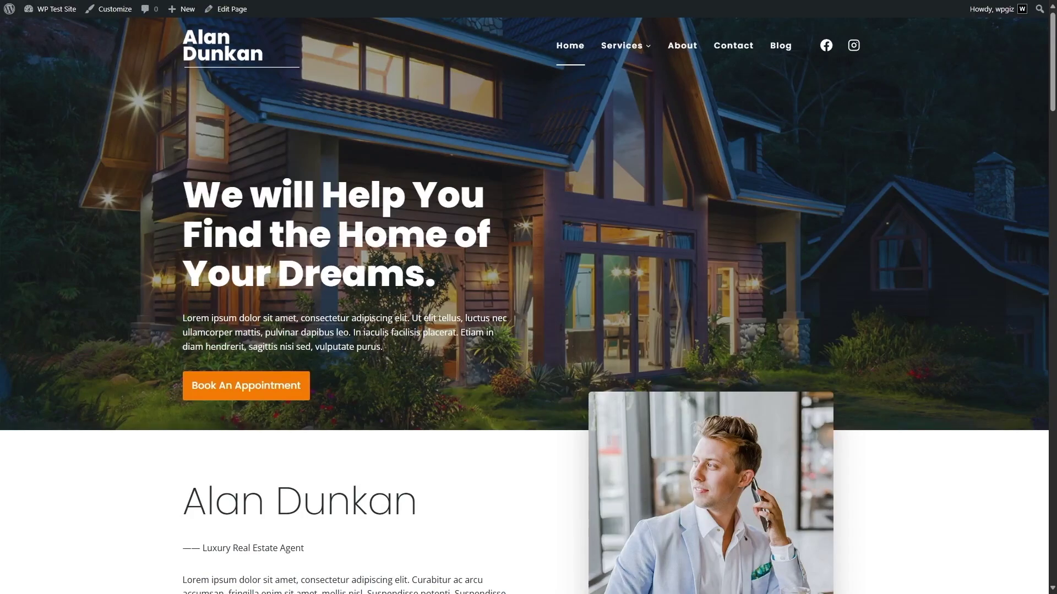
drag(1053, 66, 994, 50)
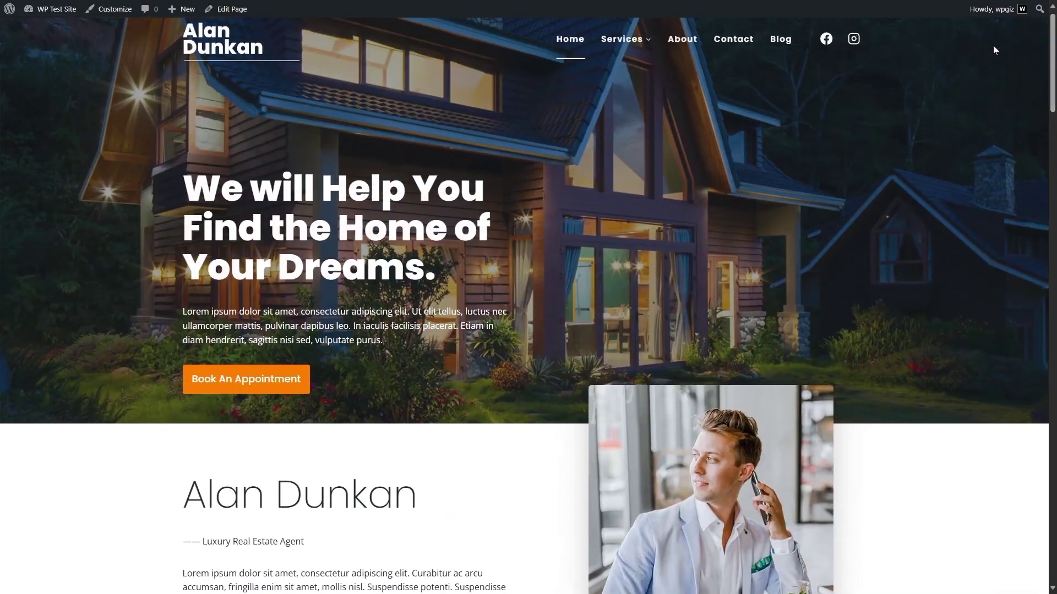
click(674, 46)
scroll(404, 193, down, 7)
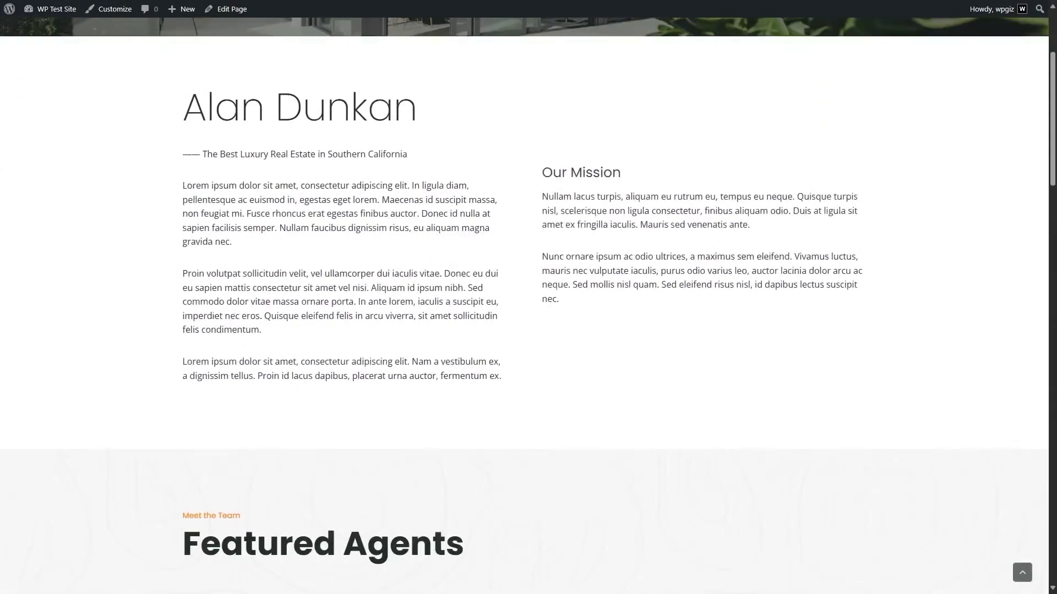
scroll(404, 193, down, 10)
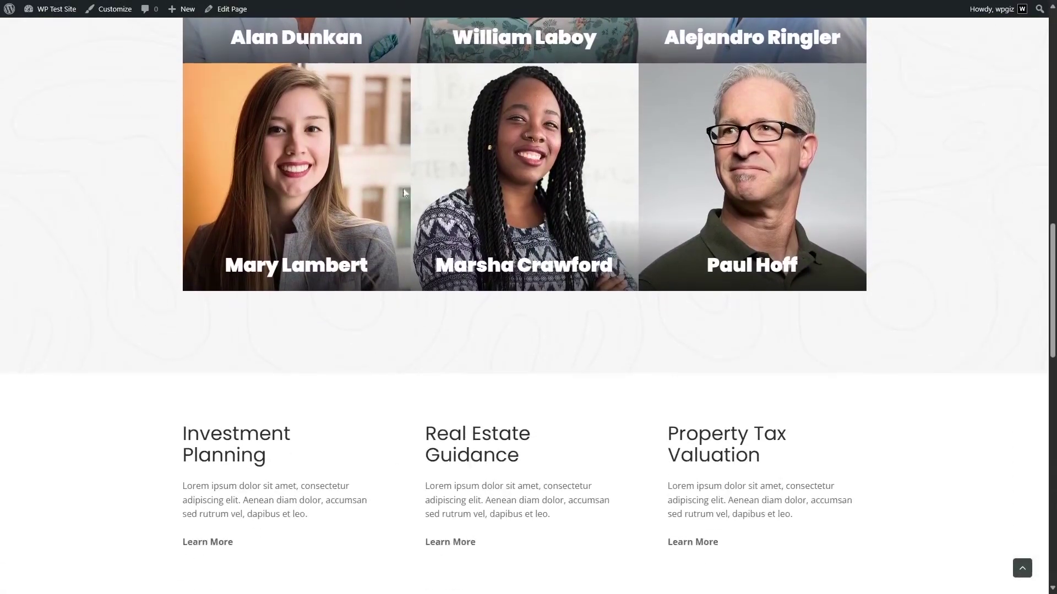
scroll(403, 190, down, 15)
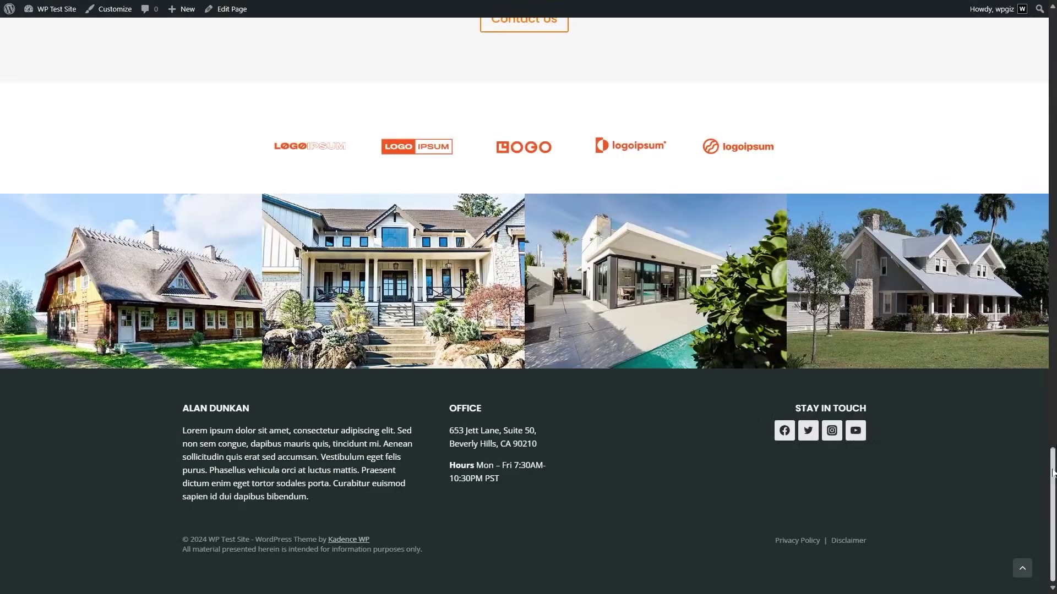
drag(1053, 469, 1052, 17)
From the Dashboard, search Add New Plugin for 'Imagify' and install it
click(46, 25)
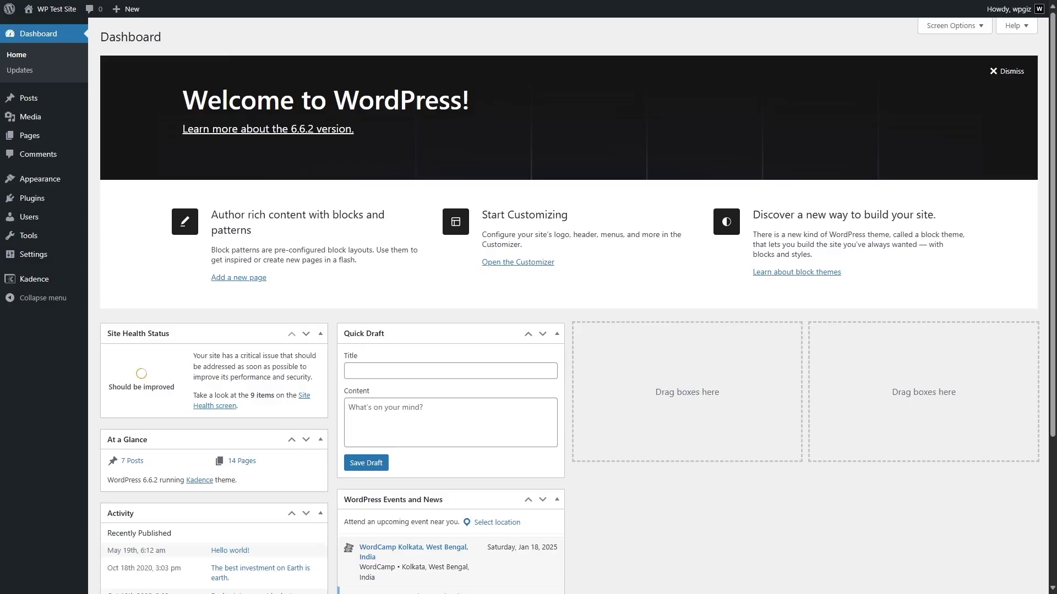
mouse_move(34, 200)
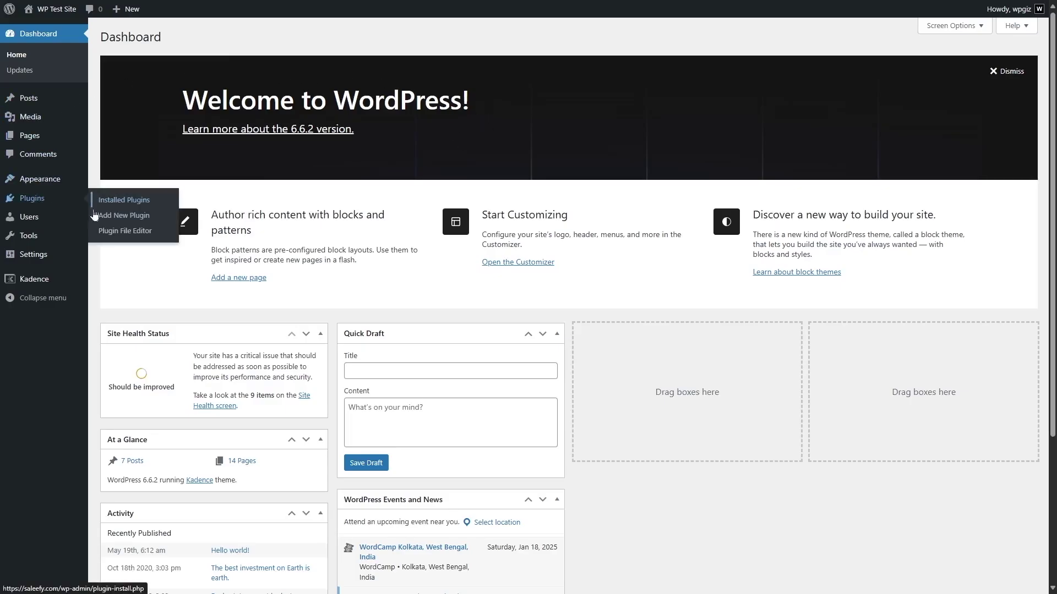
click(122, 216)
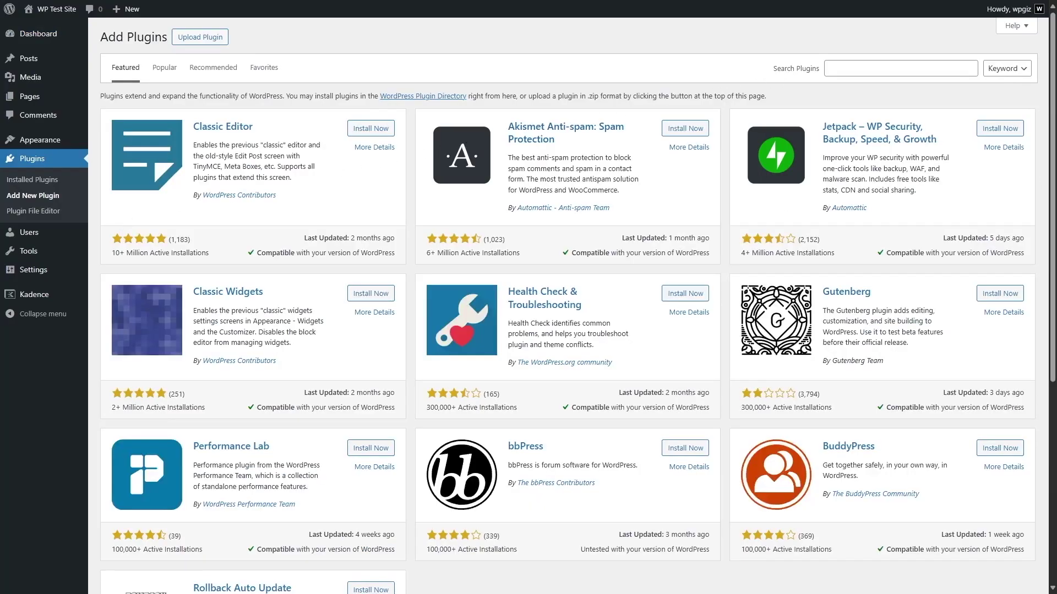
click(839, 69)
text(Imagify)
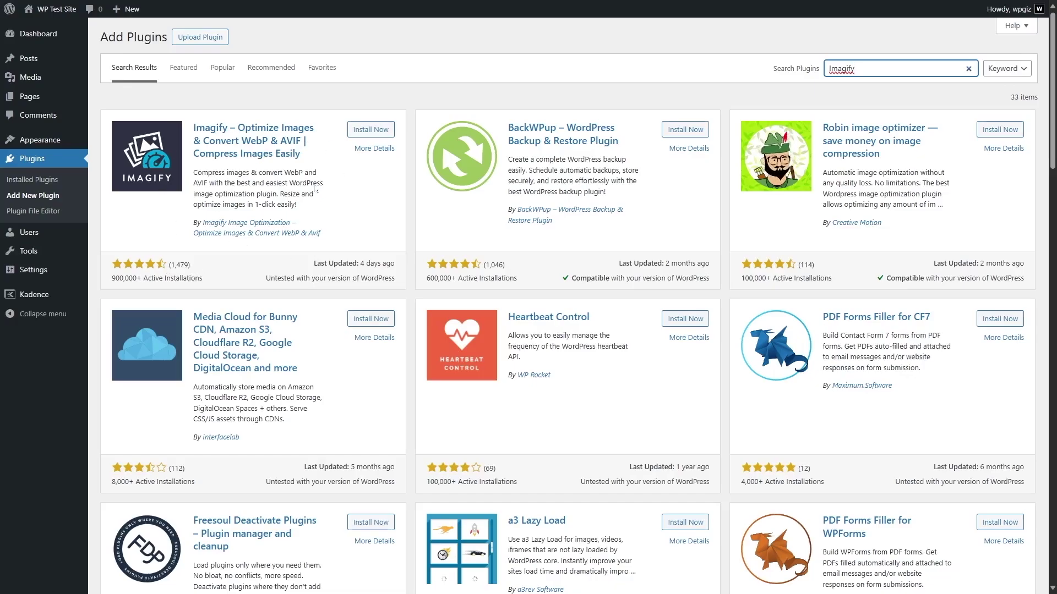
click(370, 130)
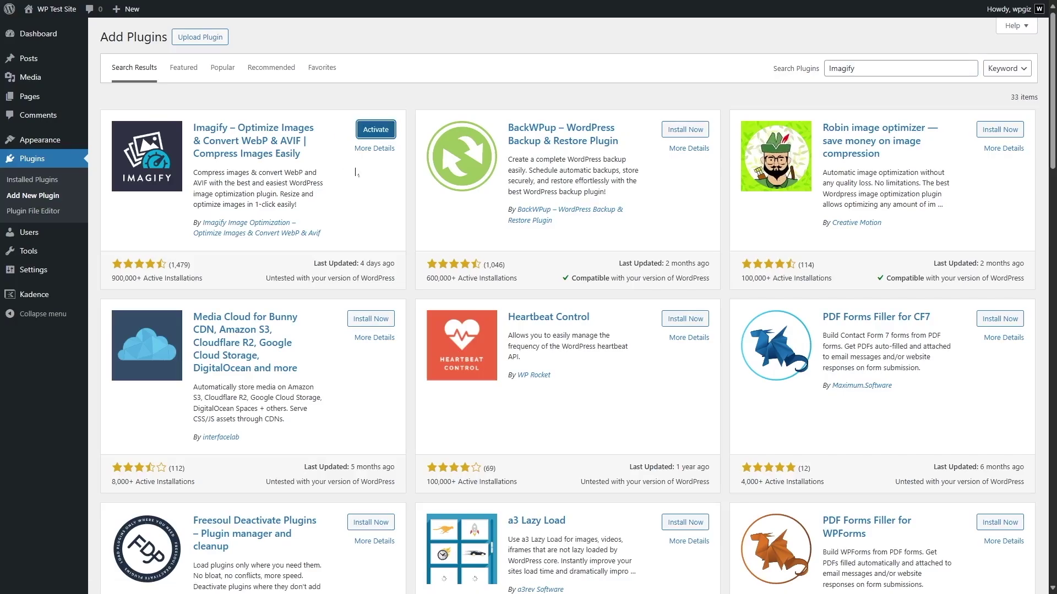
Activate the newly installed Imagify plugin and start the free account sign-up
click(372, 140)
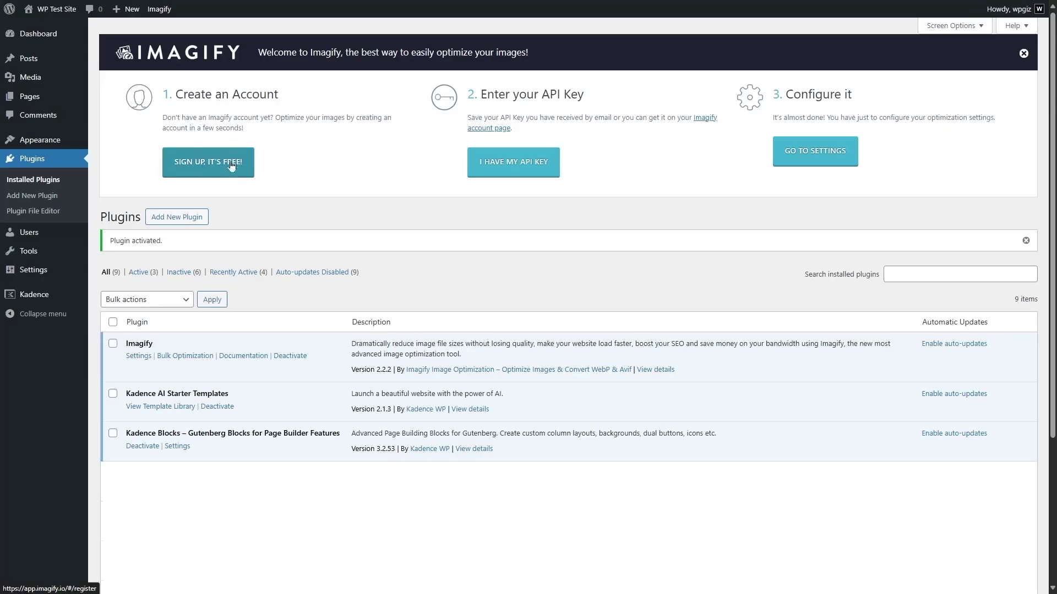
click(211, 163)
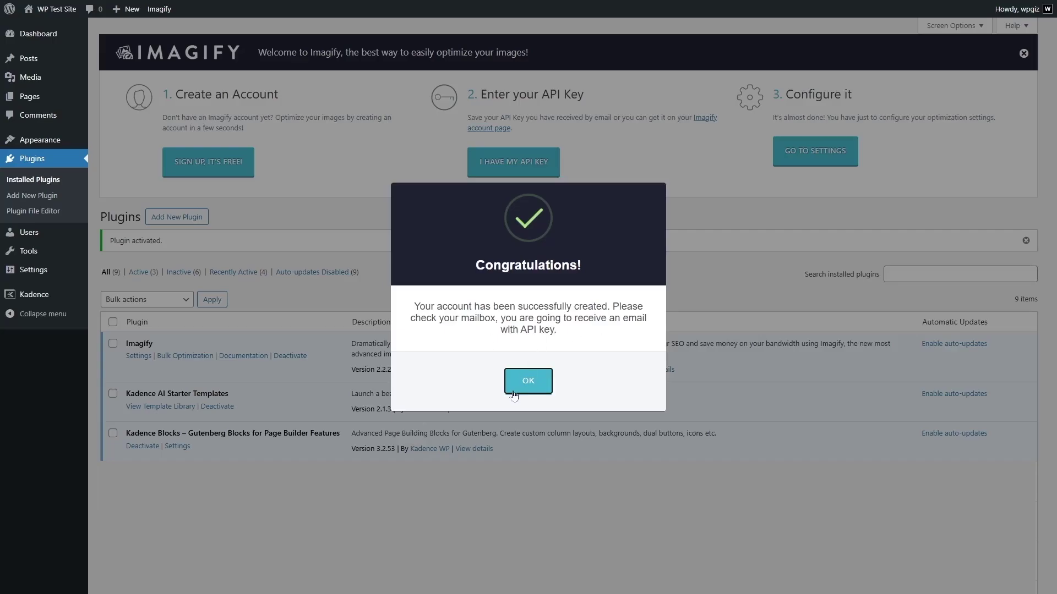
Dismiss the Congratulations dialog confirming the Imagify account was created
click(528, 385)
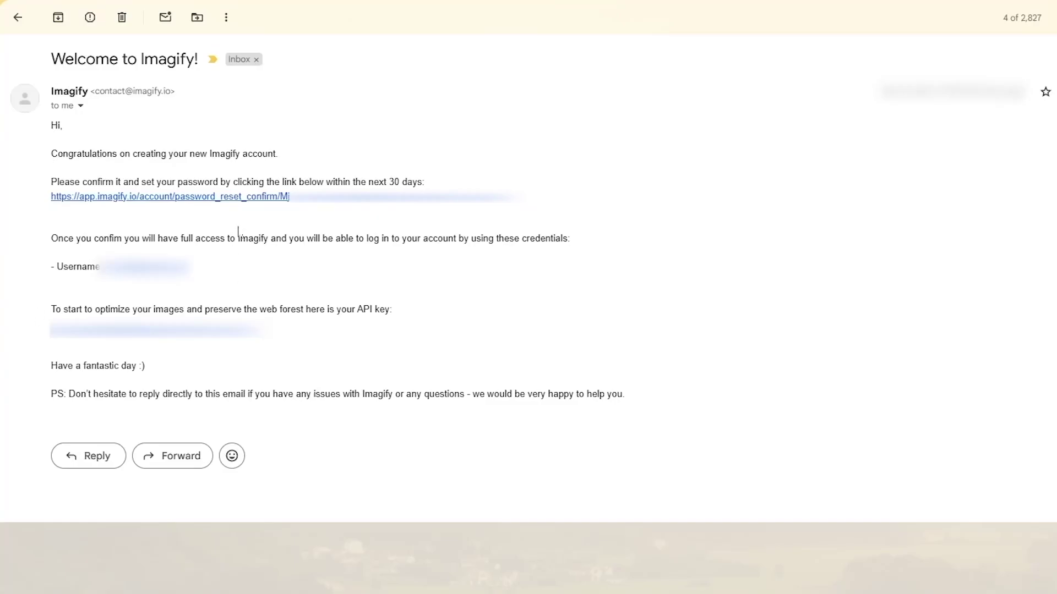
Follow the confirmation link in the Welcome to Imagify email
click(105, 198)
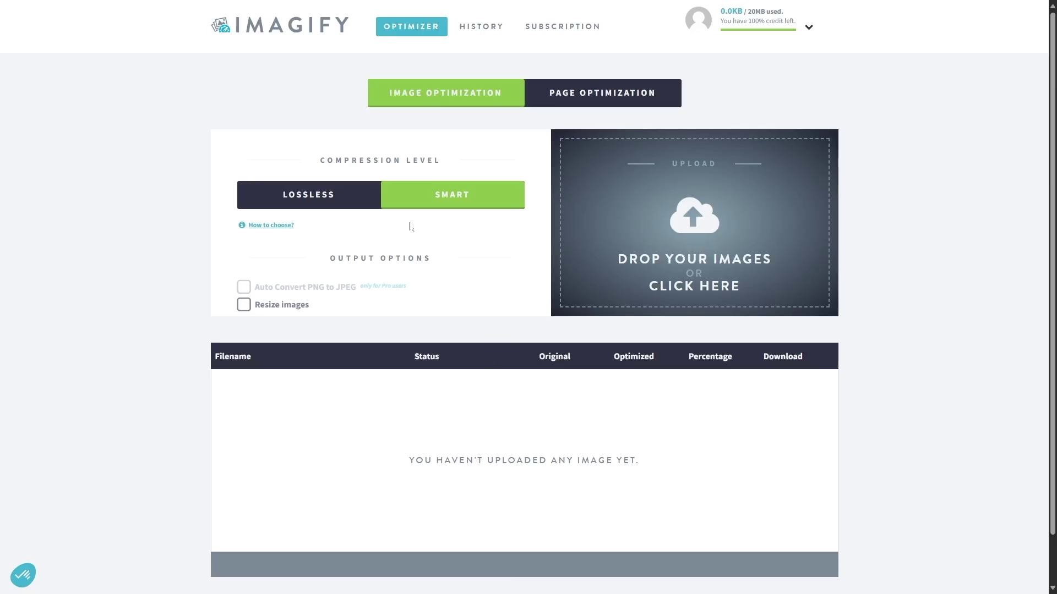
Turn on image resizing in the Imagify web optimizer and switch to whole-page URL mode
click(306, 306)
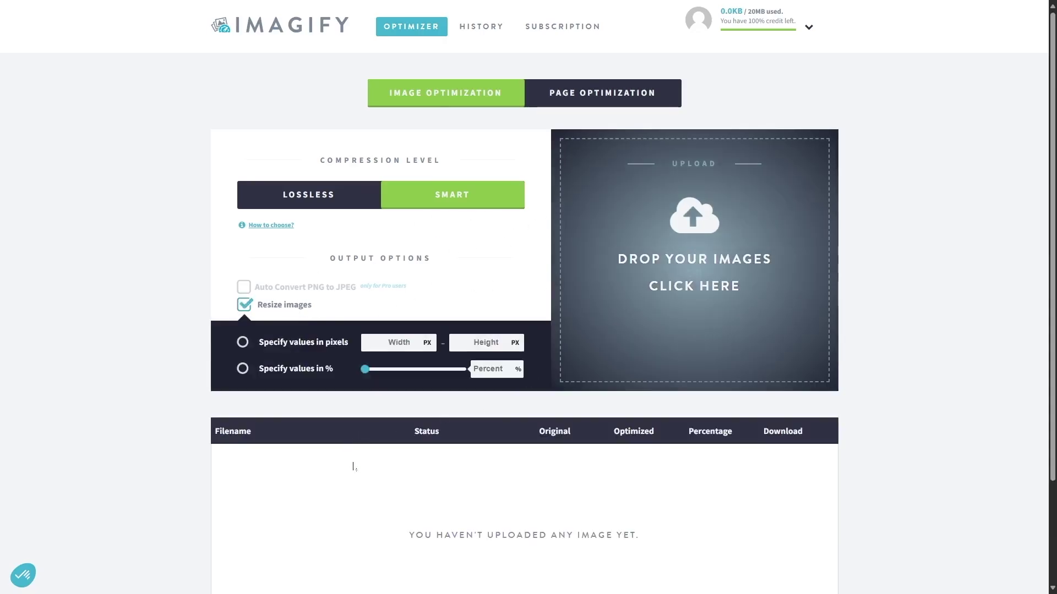
scroll(616, 475, down, 2)
scroll(647, 445, up, 2)
click(616, 95)
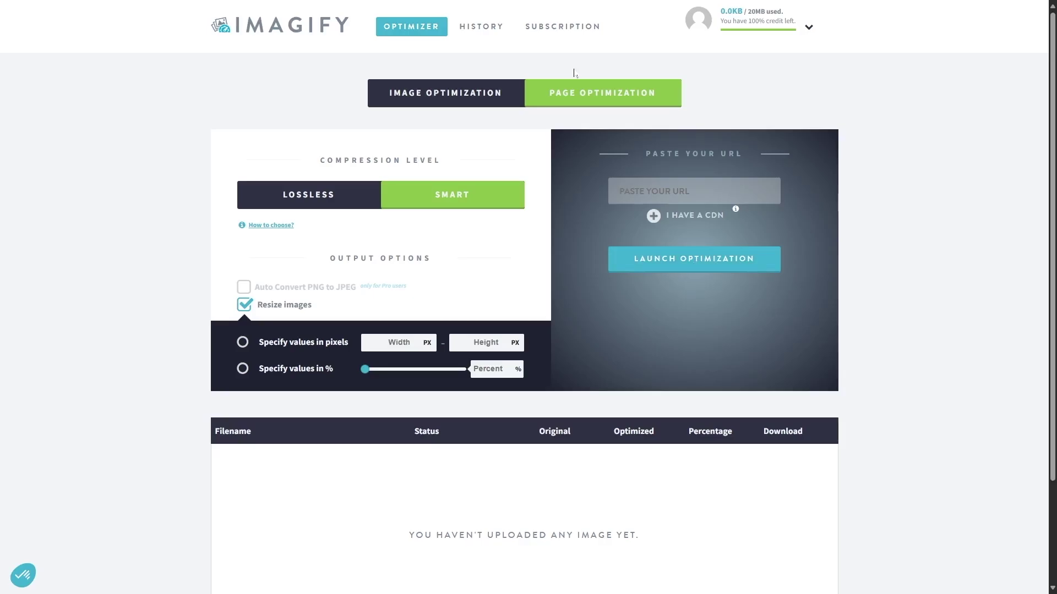
Copy the access token from API - Integration and return to WordPress's Connect to Imagify dialog
click(802, 34)
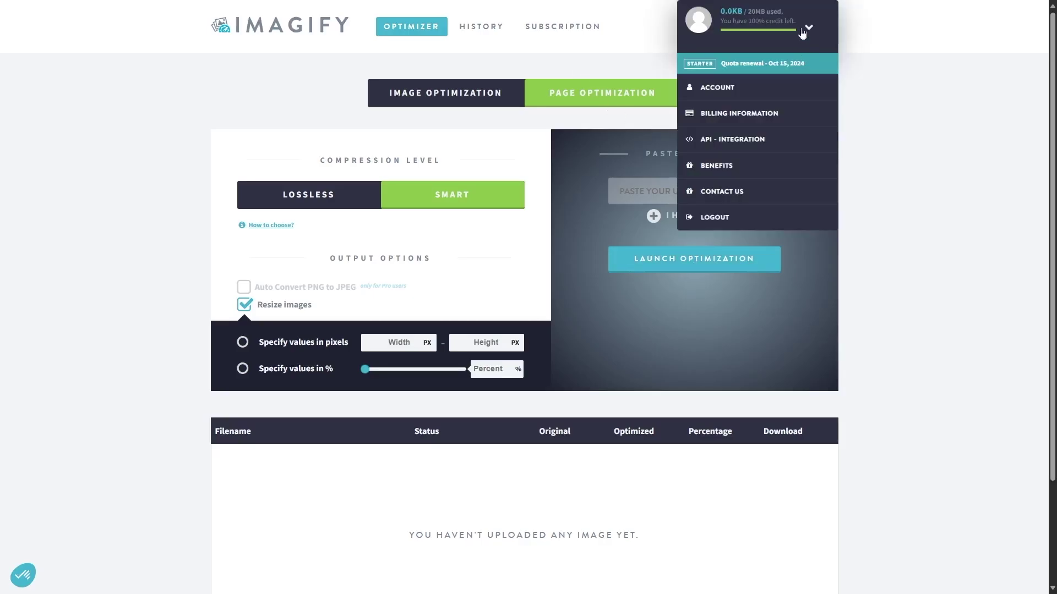
click(751, 146)
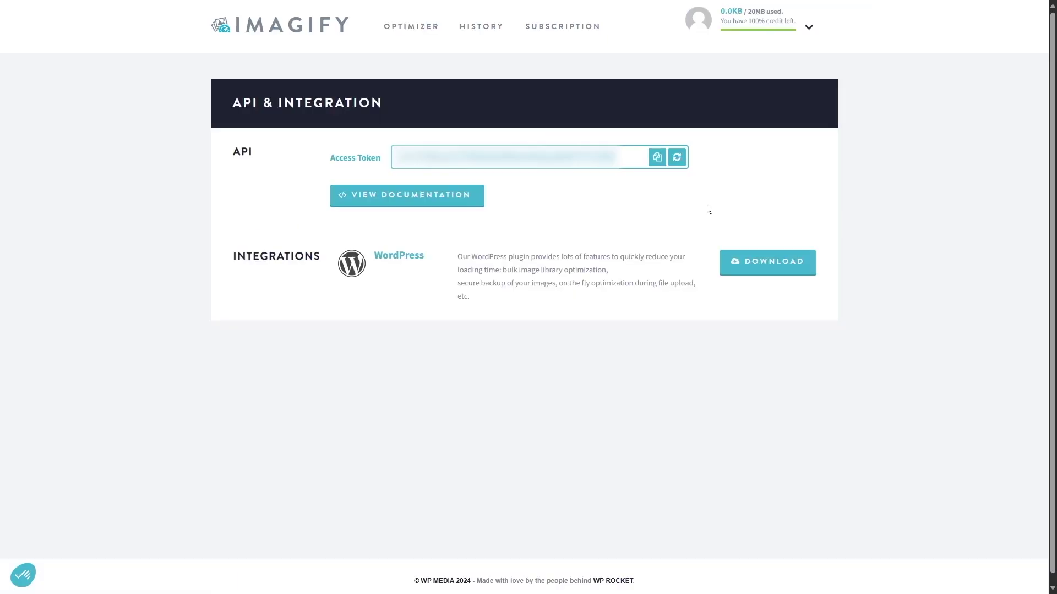
click(657, 167)
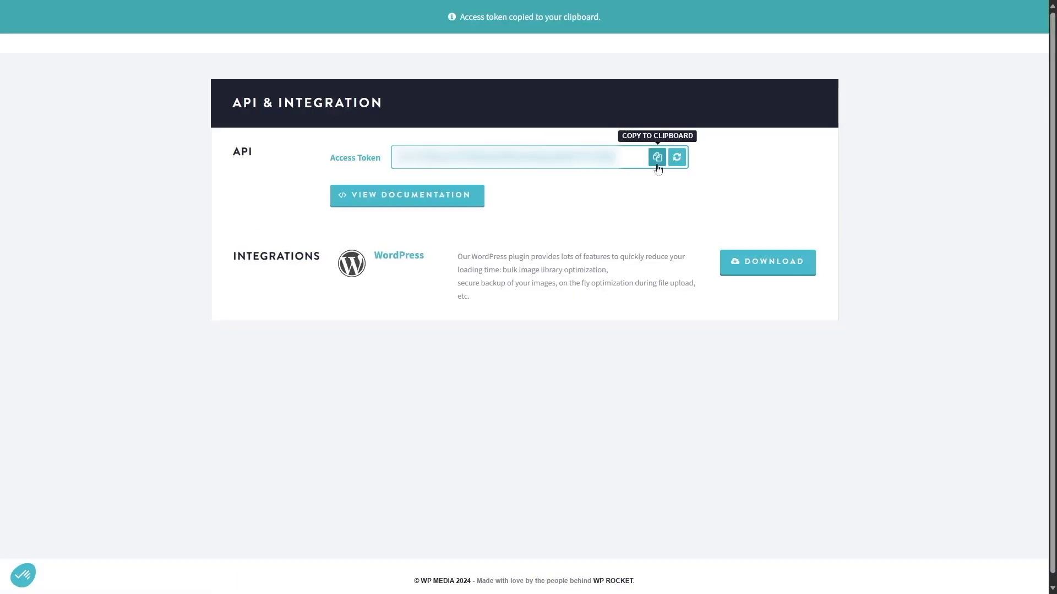
key(ctrl+Tab)
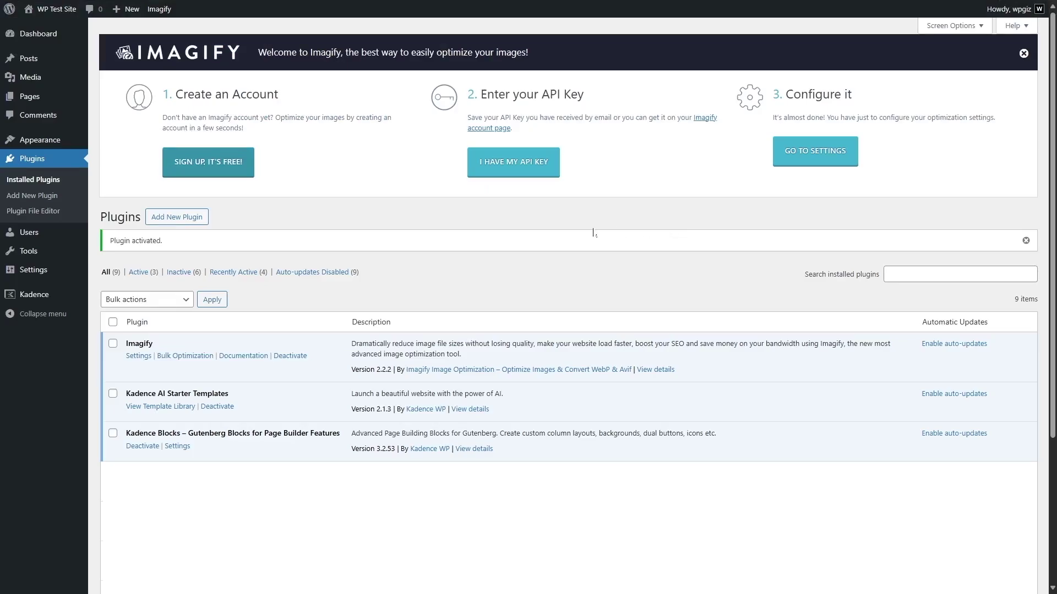
click(534, 168)
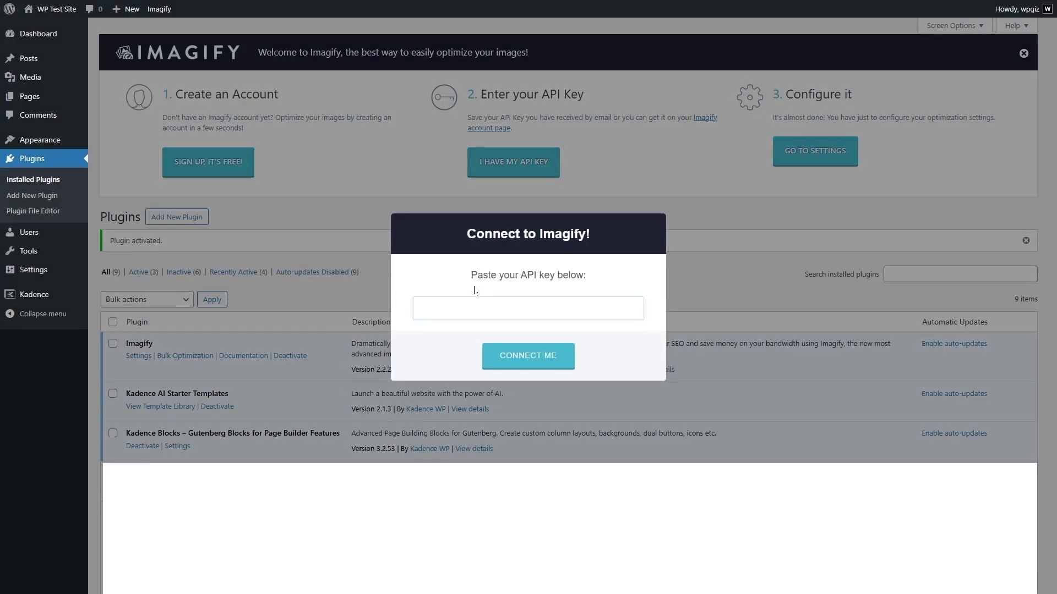
Paste the copied API key, connect, and accept the valid-key confirmation
key(ctrl+v)
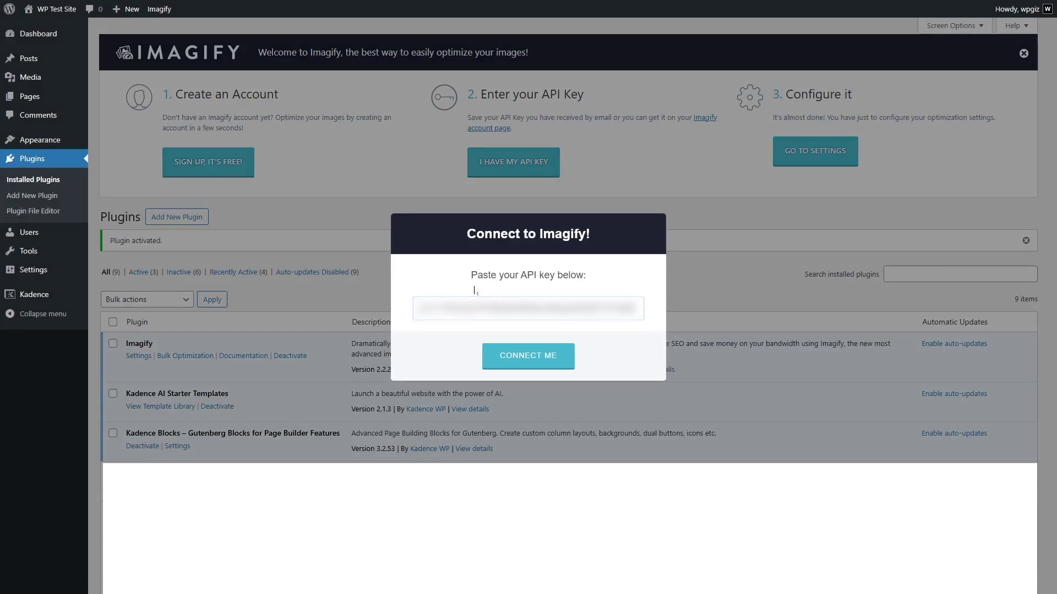
click(505, 361)
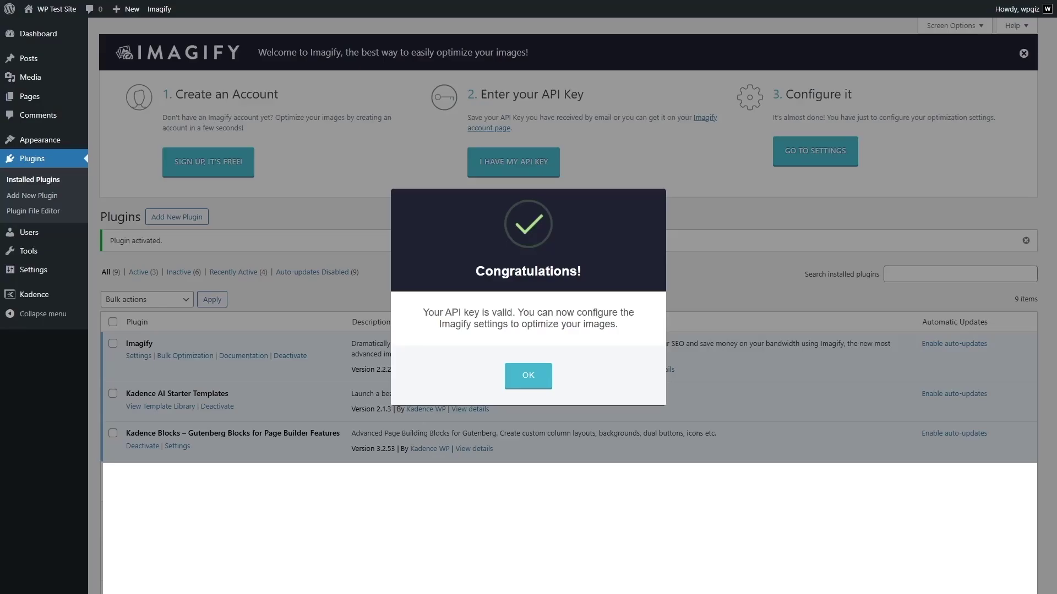
click(530, 380)
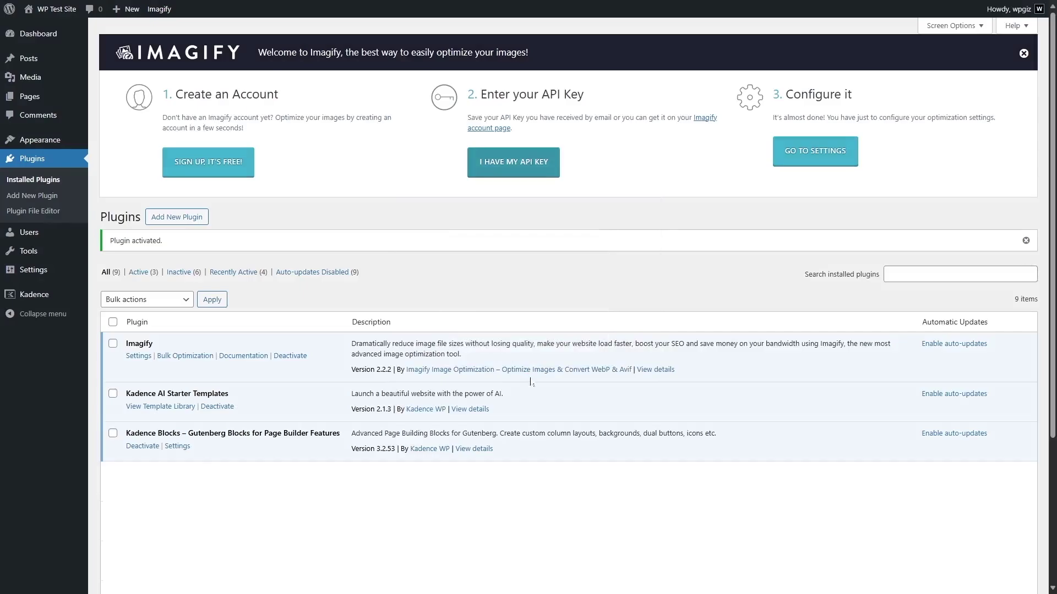
click(795, 164)
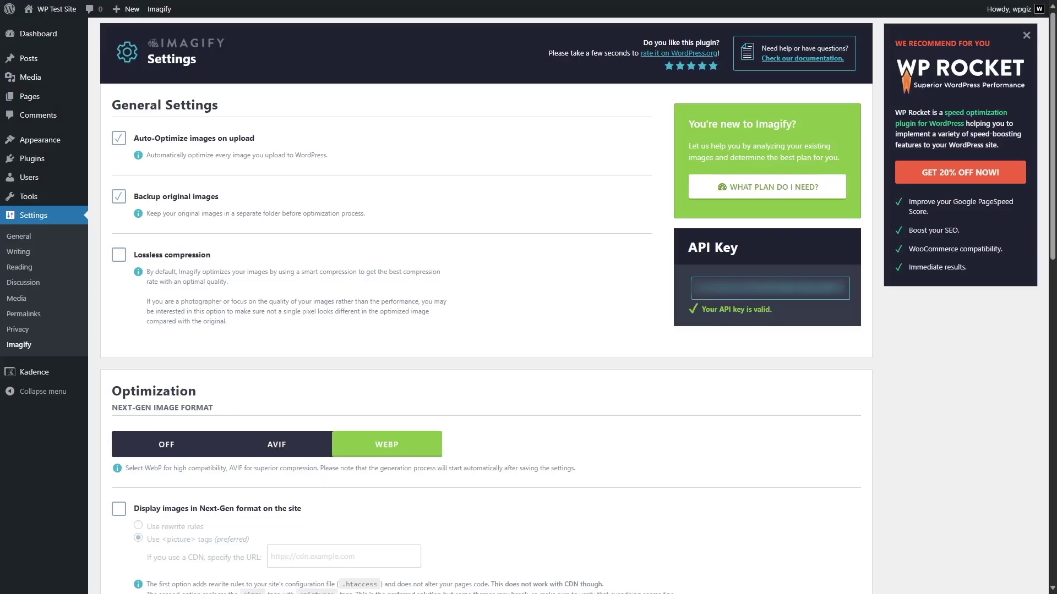
Leave lossless compression off and keep WebP as the next-gen format
click(119, 257)
click(119, 256)
click(119, 259)
click(120, 259)
scroll(200, 266, down, 4)
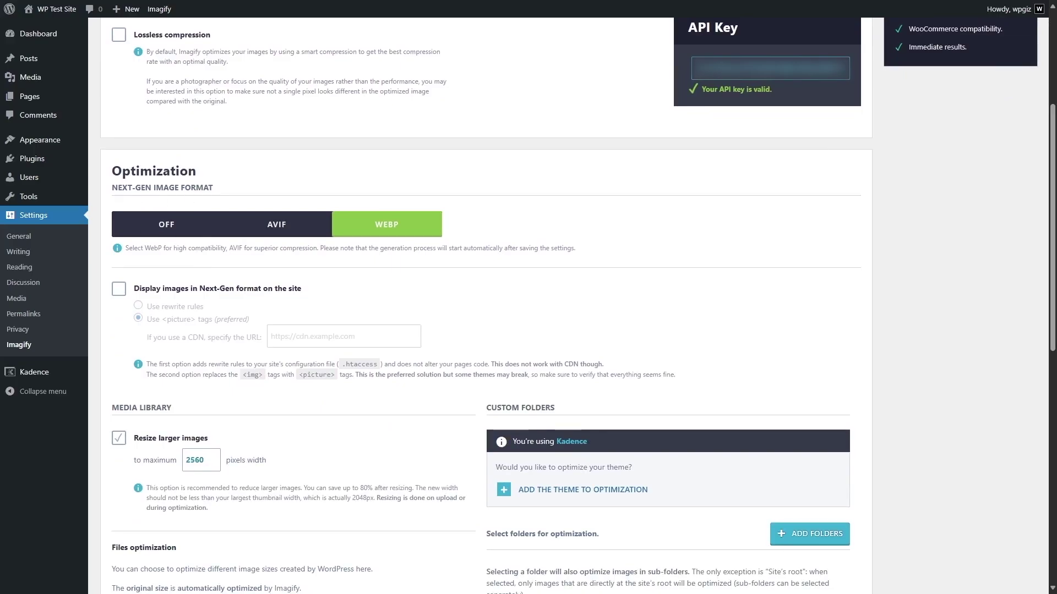
click(168, 231)
click(271, 231)
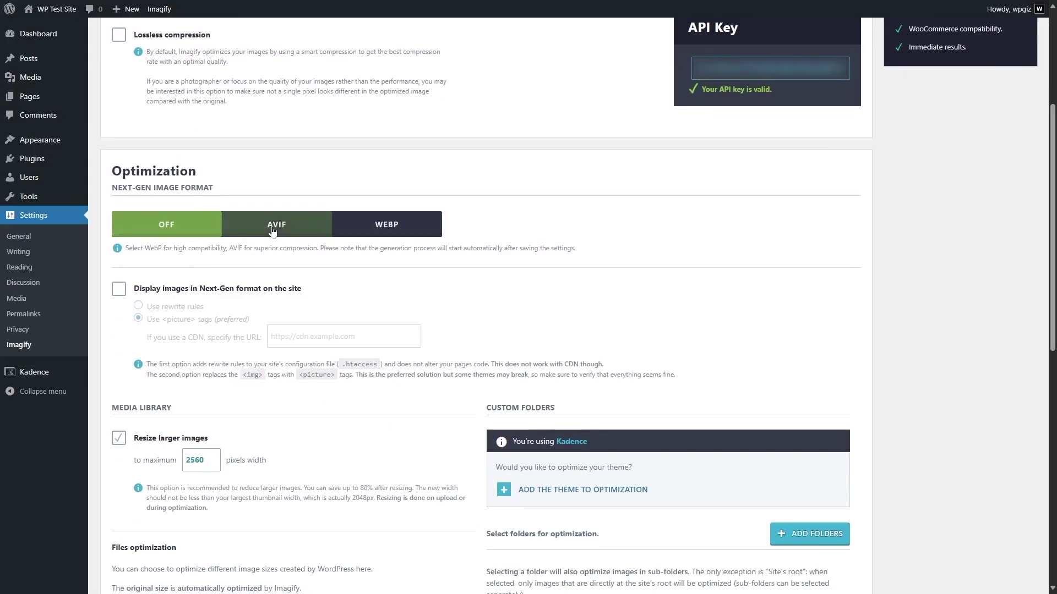
click(405, 230)
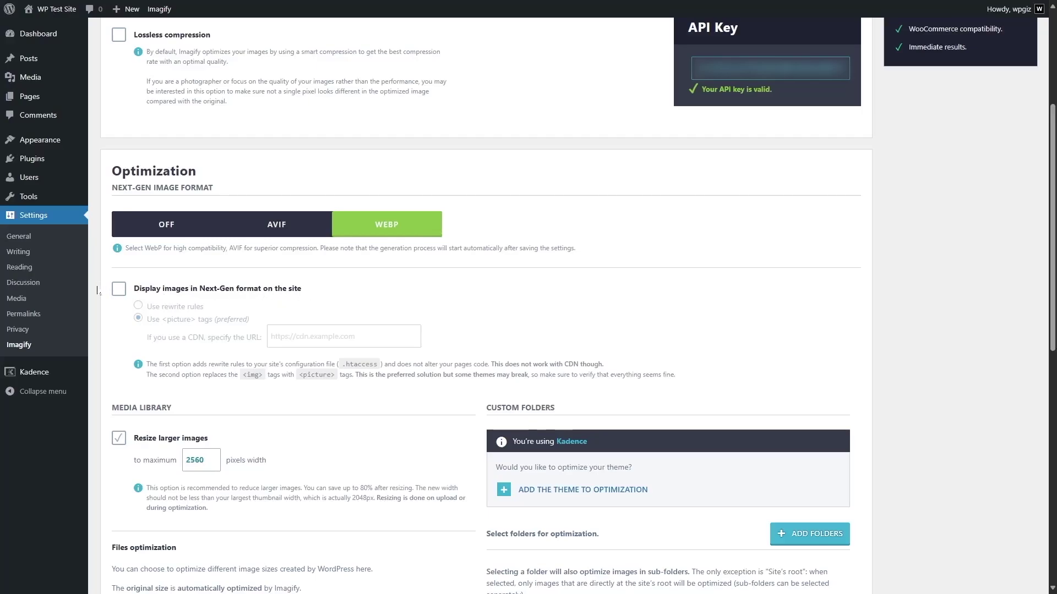
Enable serving images in Next-Gen format on the site and review the resize-width notes
click(117, 289)
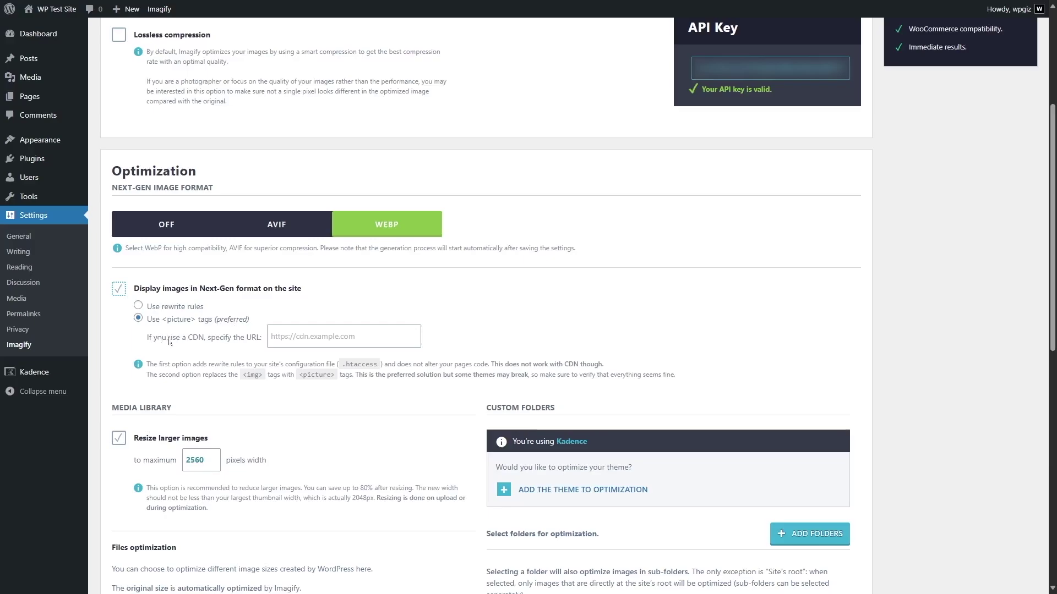
click(272, 337)
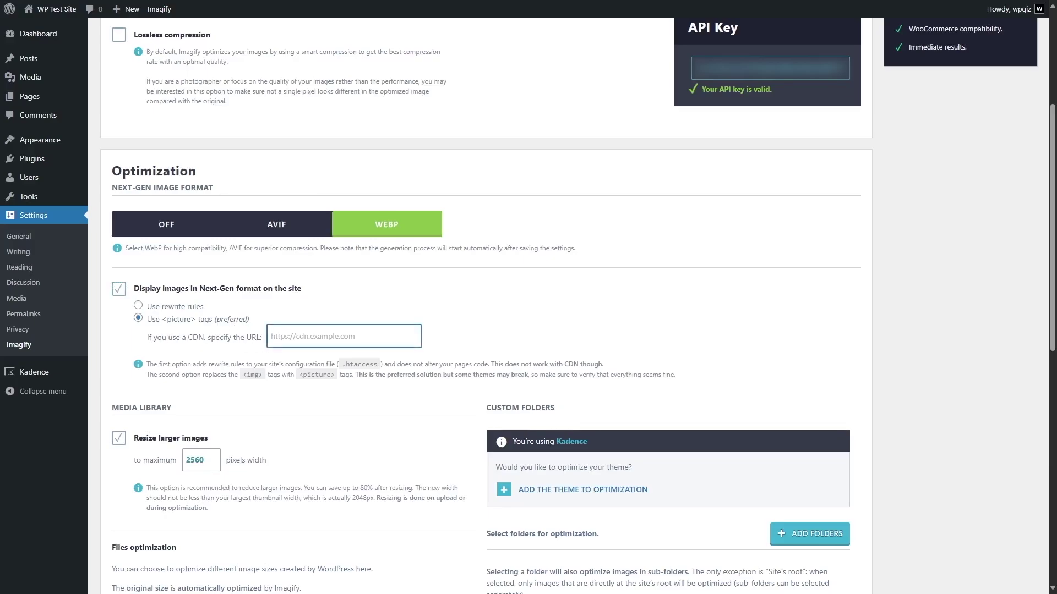
scroll(280, 381, down, 3)
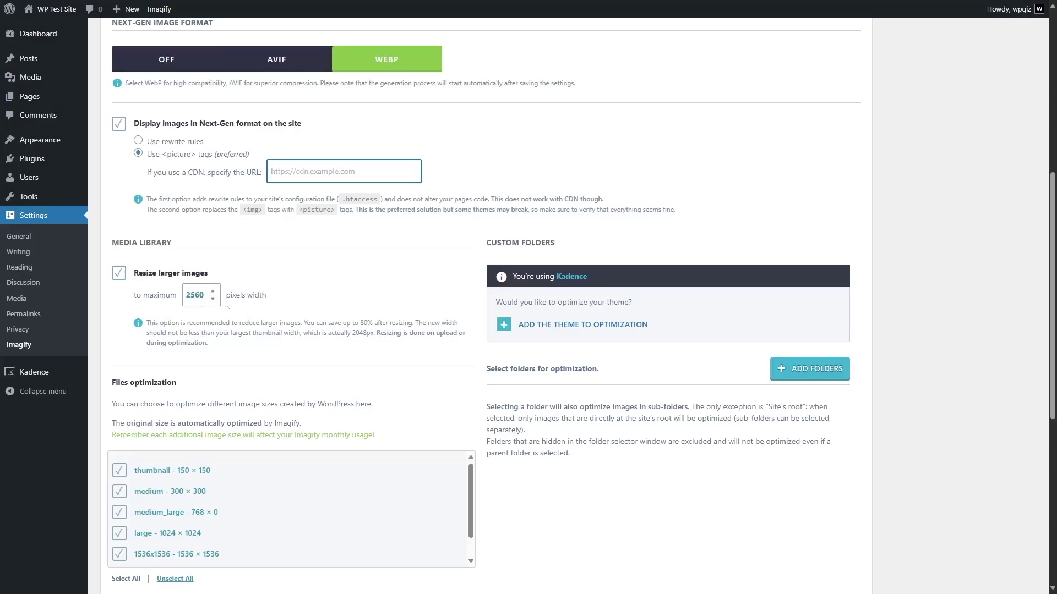
drag(415, 323, 315, 347)
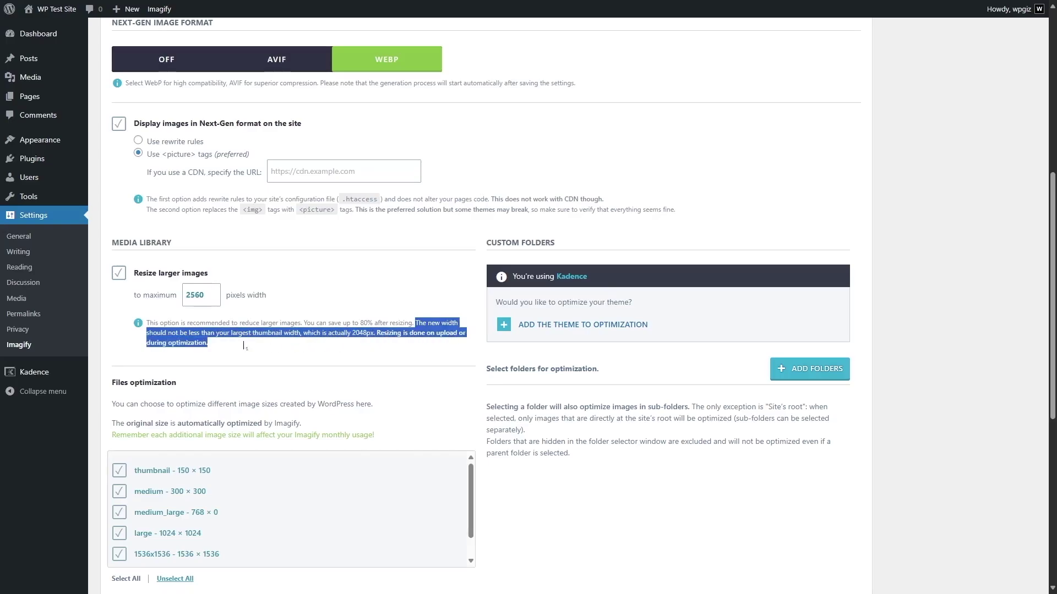
drag(217, 345, 218, 345)
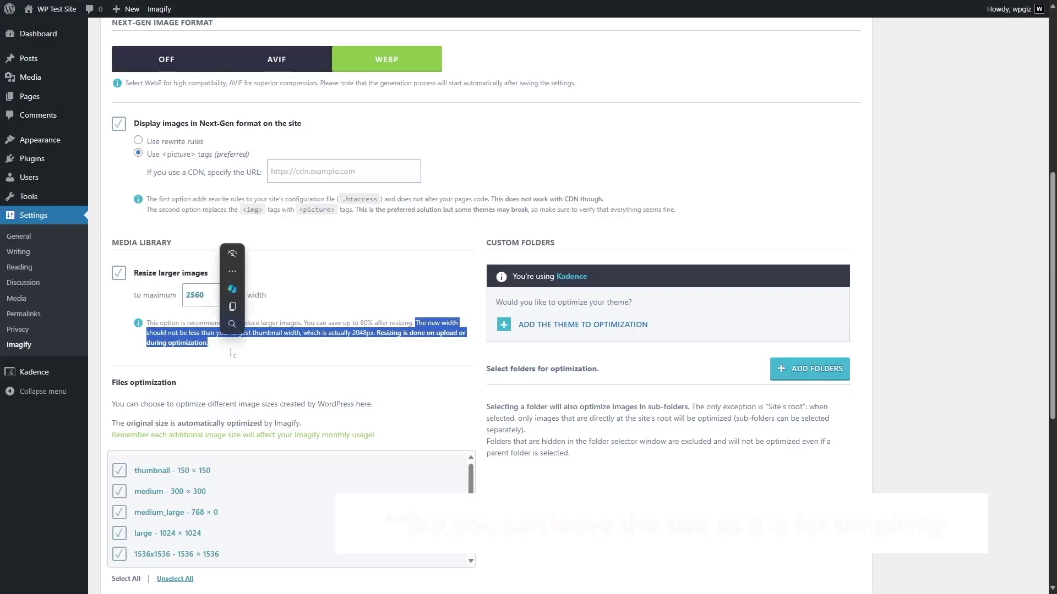
click(225, 333)
Change the Resize larger images maximum width from 2560 to 2048 pixels
double_click(198, 295)
text(2048)
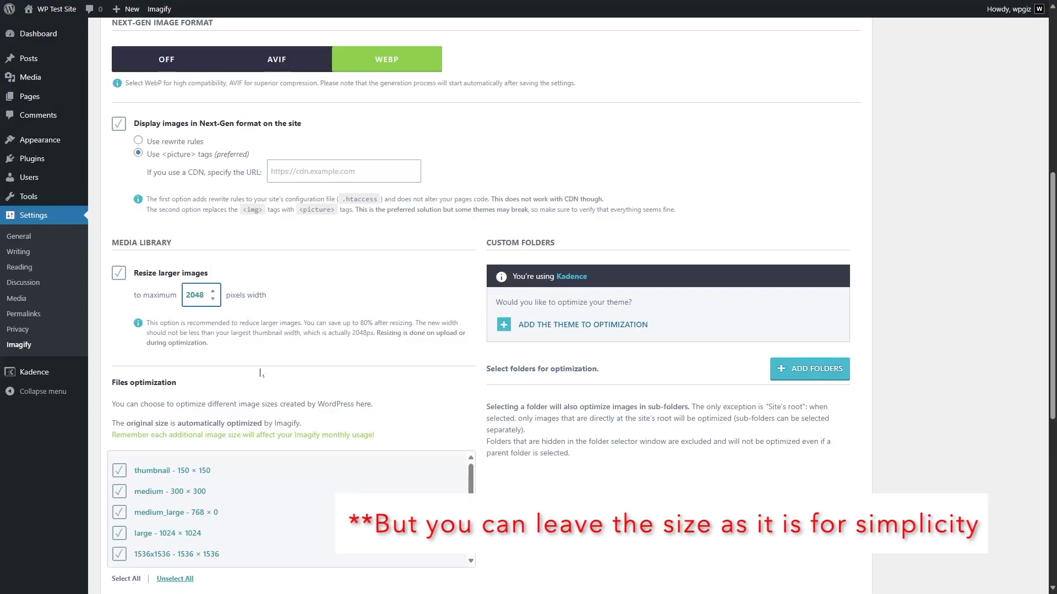
scroll(259, 342, down, 3)
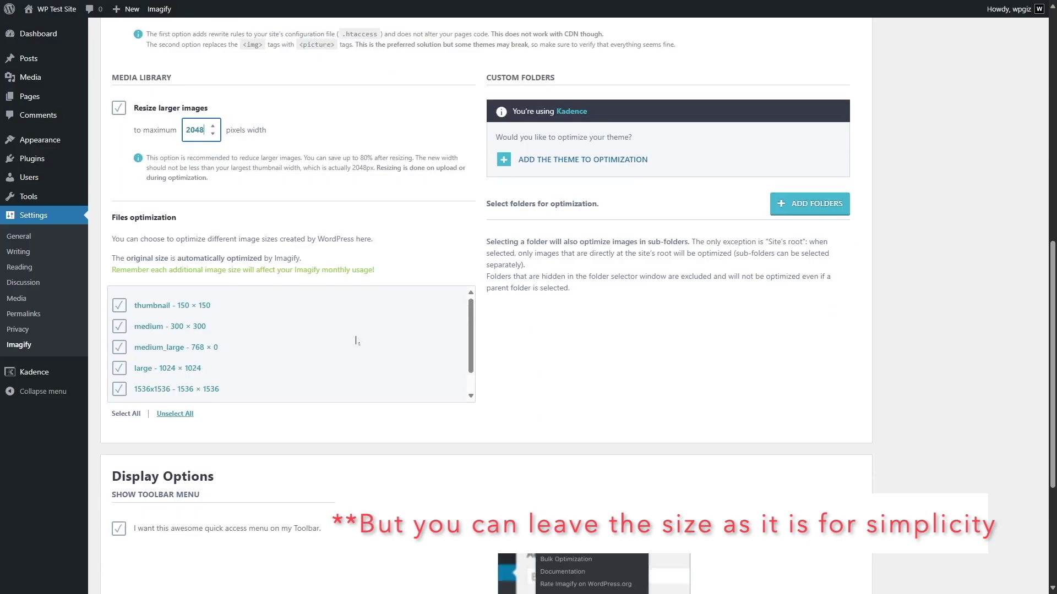
scroll(197, 344, down, 1)
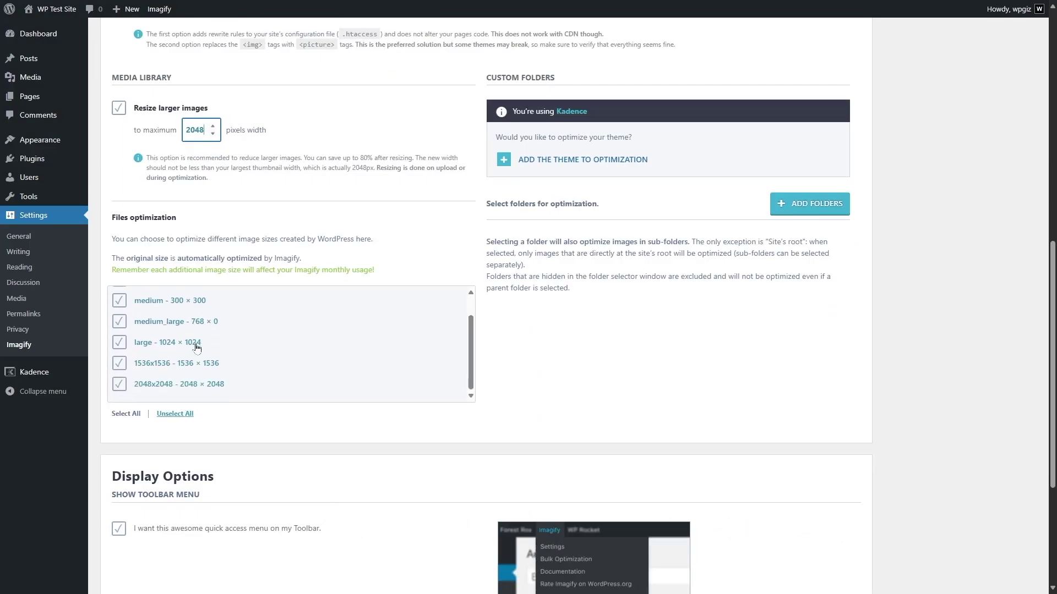
scroll(197, 346, up, 1)
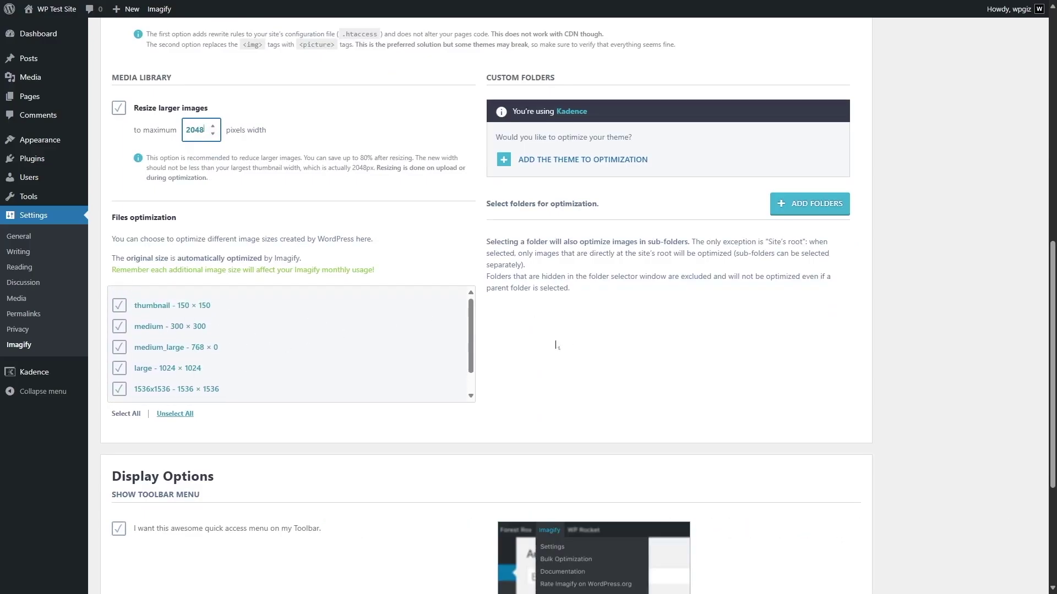
scroll(556, 345, down, 5)
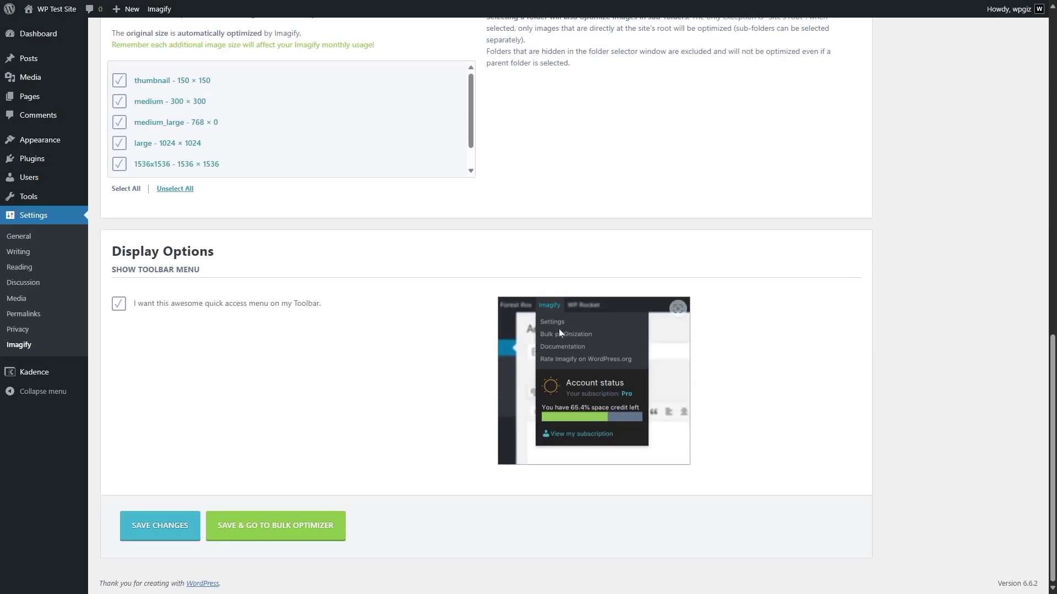
Save the Imagify settings with SAVE CHANGES, then SAVE & GO TO BULK OPTIMIZER
mouse_move(162, 13)
click(180, 525)
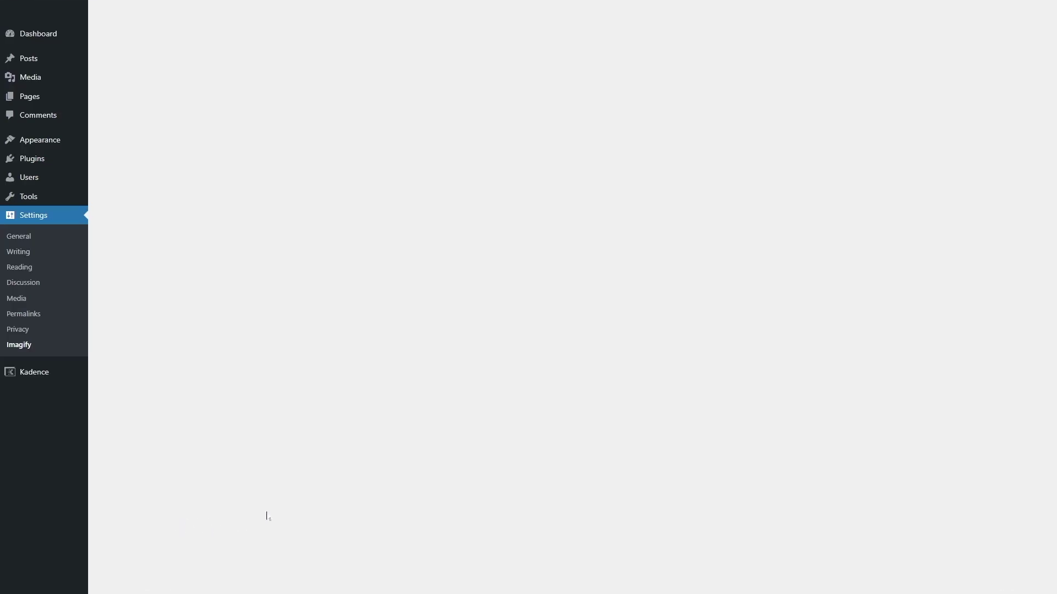
scroll(267, 516, down, 13)
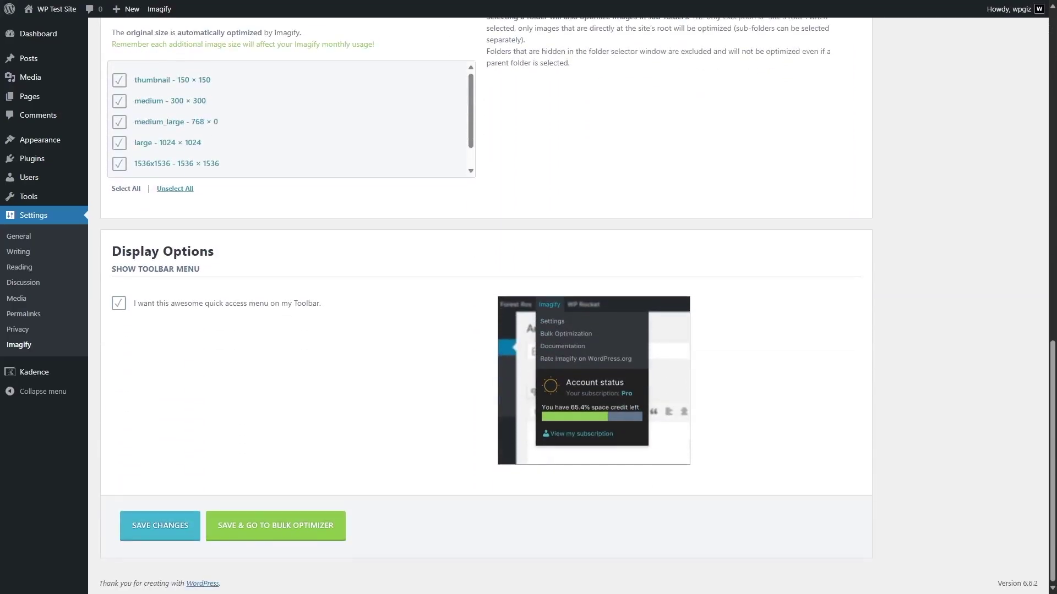
click(302, 532)
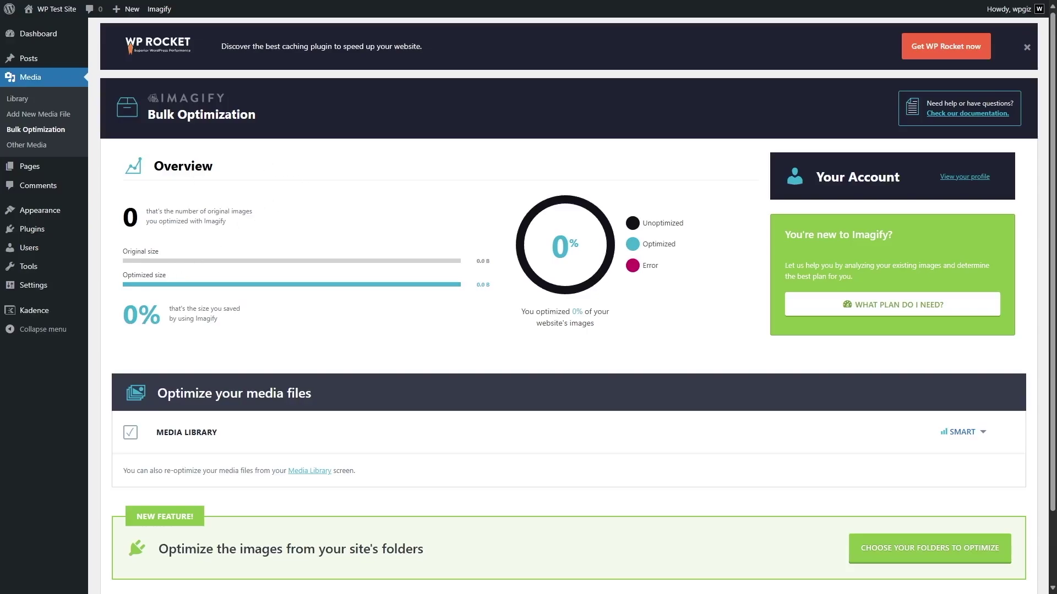
Scroll down the Bulk Optimization page showing 0 images optimized
scroll(244, 266, down, 3)
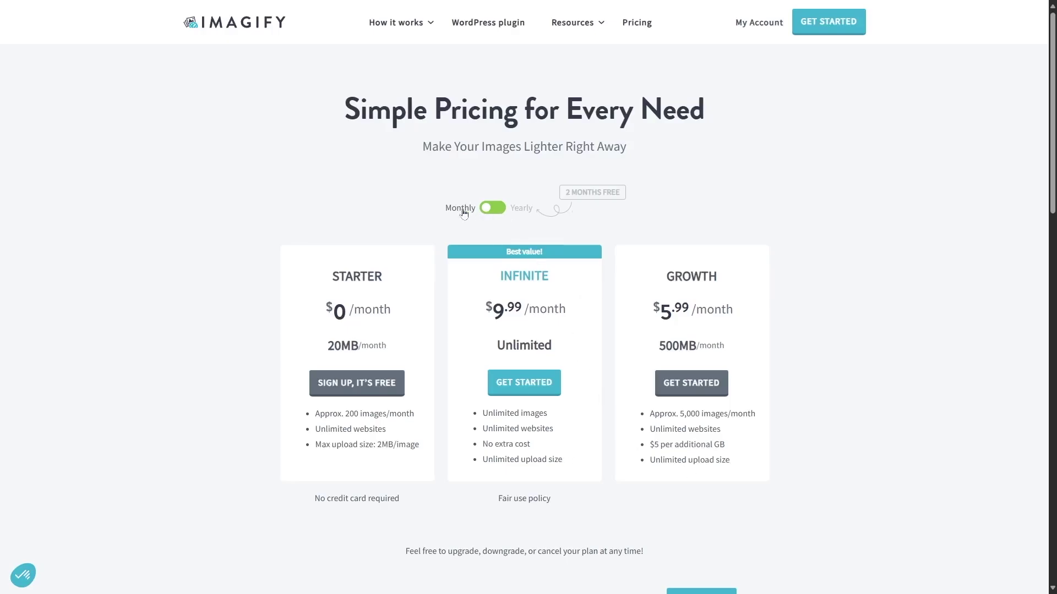
Switch the pricing to yearly billing: Growth $59.90, Infinite $99.90
click(500, 210)
click(498, 209)
click(493, 210)
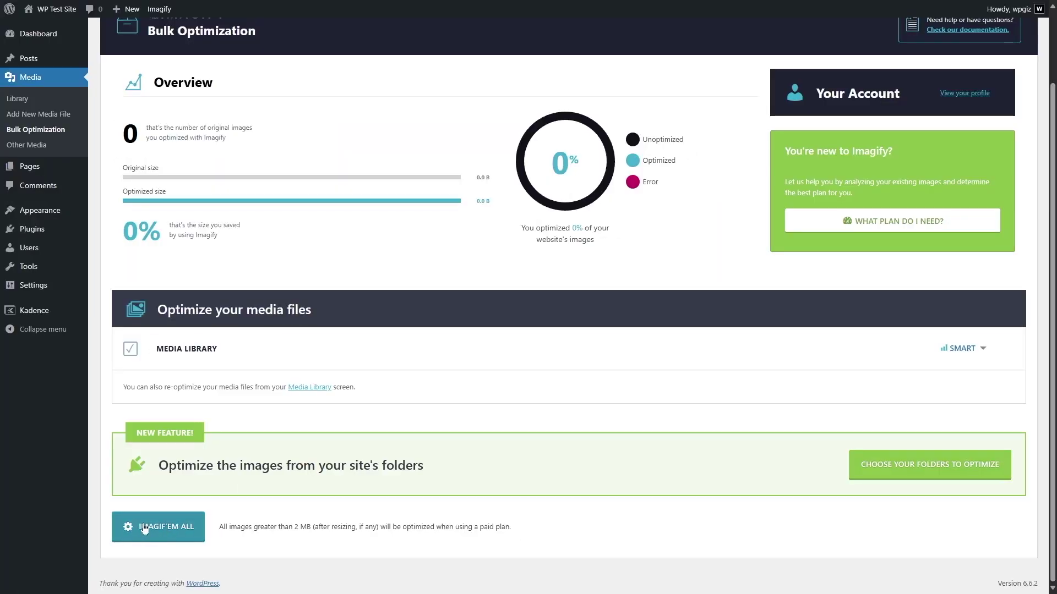
Bulk-optimize all media library images with Imagify, reaching 36 images optimized and 47% saved
click(144, 528)
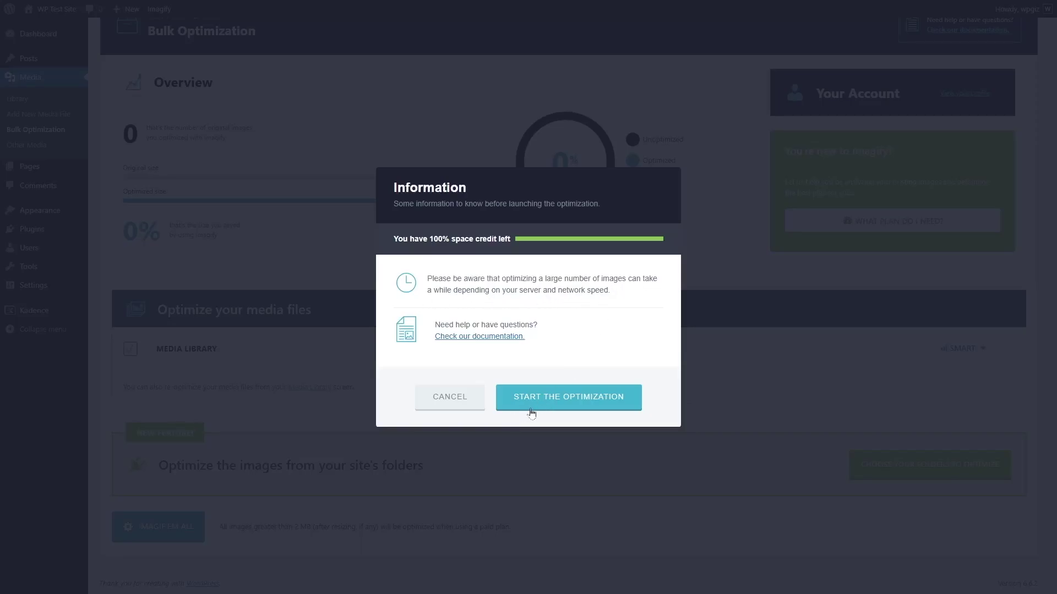
click(603, 402)
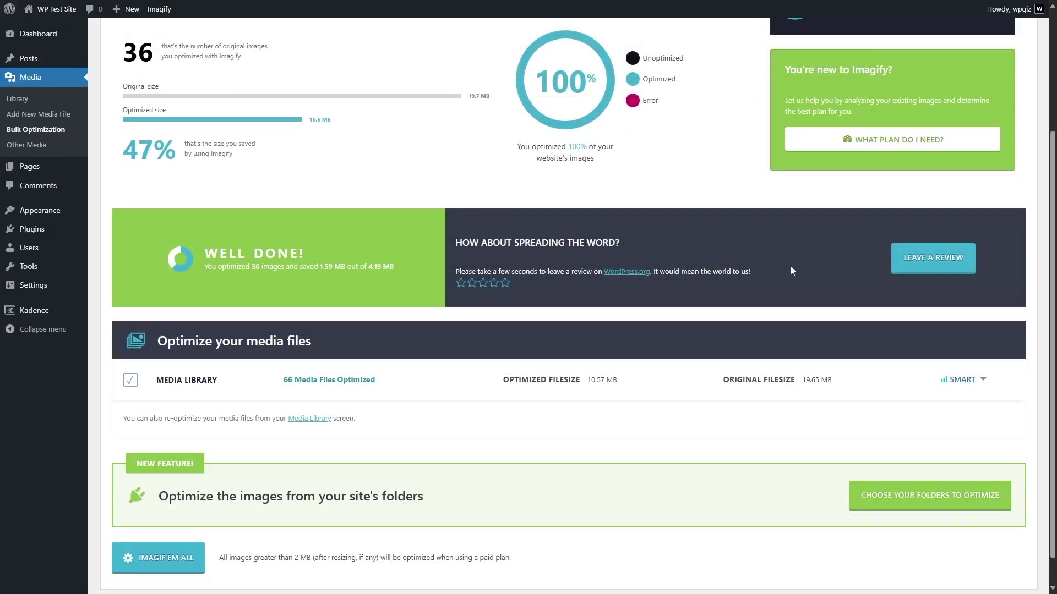
Review the bulk optimization results, then go to Media > Library
scroll(774, 269, up, 3)
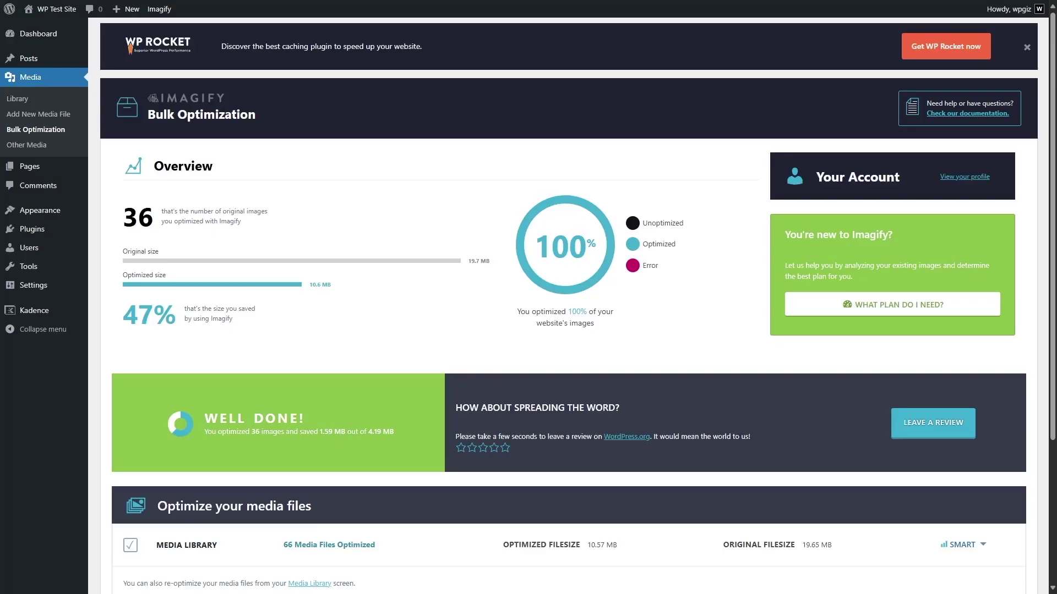
scroll(336, 245, down, 4)
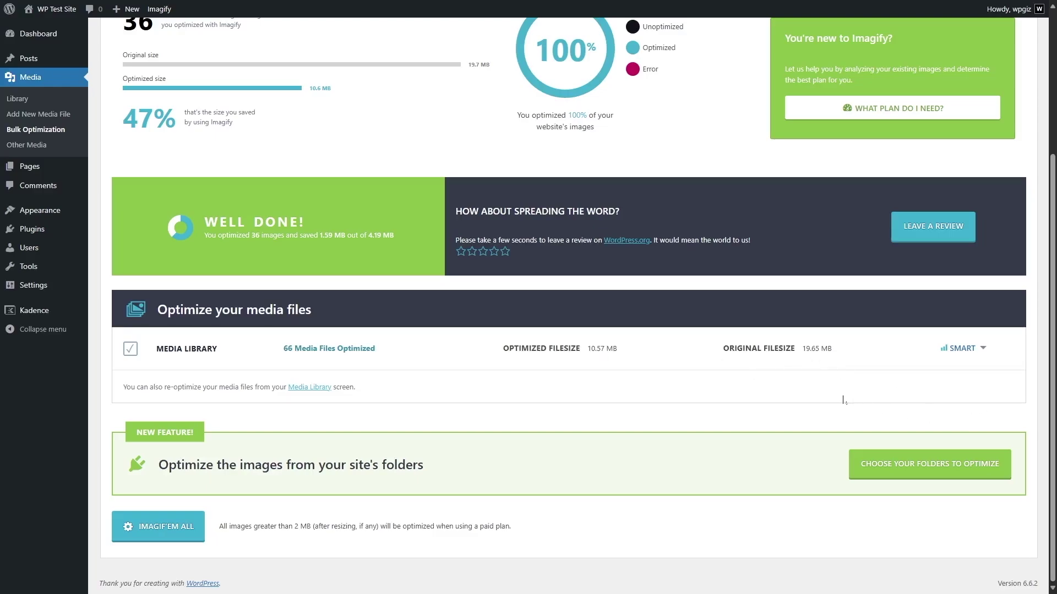
scroll(869, 396, up, 3)
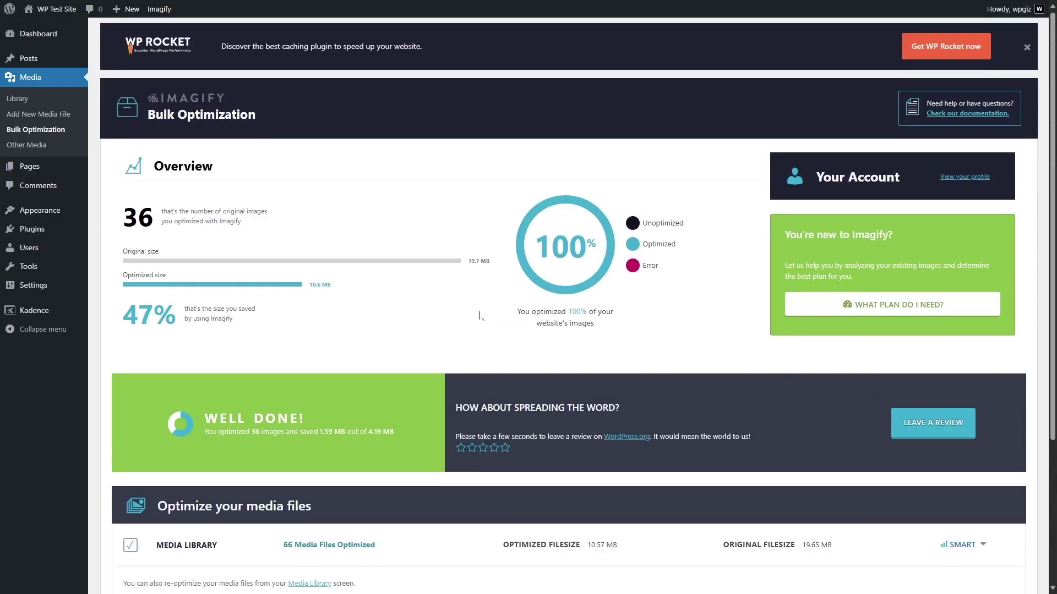
click(22, 100)
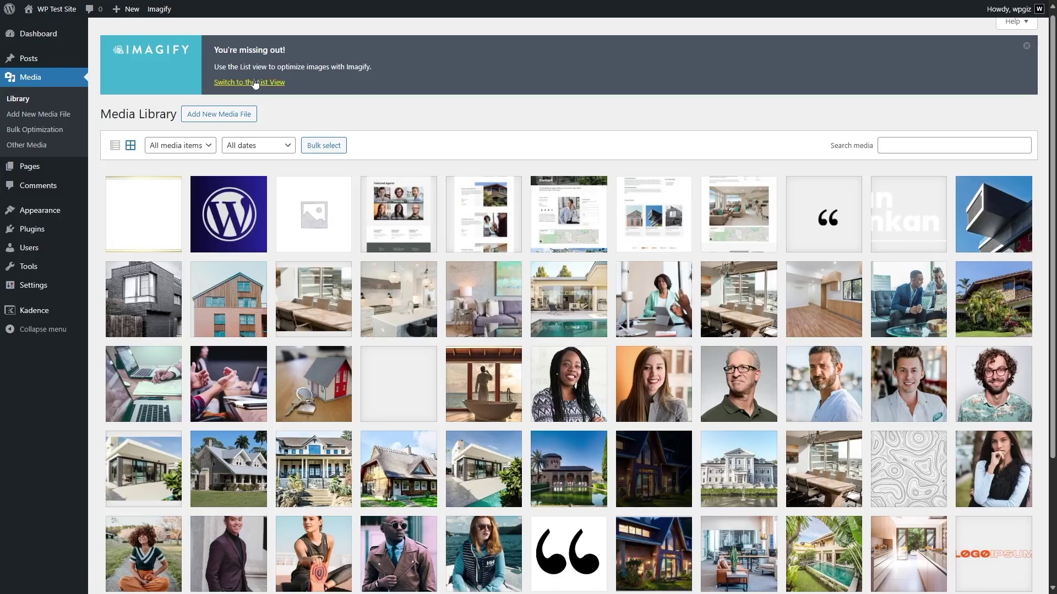
Switch the Media Library to List view and expand the certificate image's Imagify details
click(263, 86)
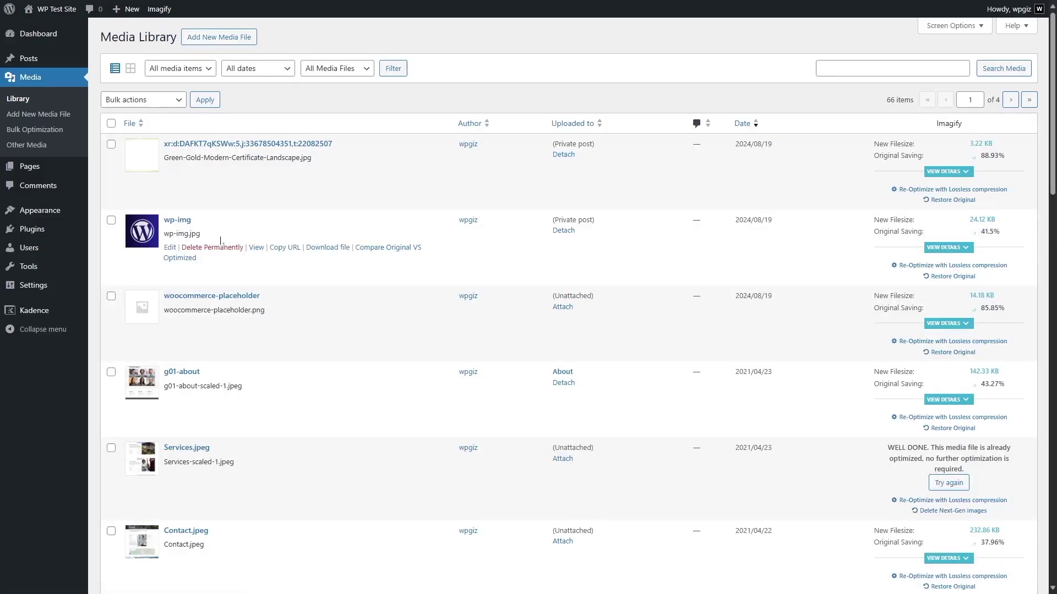
scroll(283, 267, down, 10)
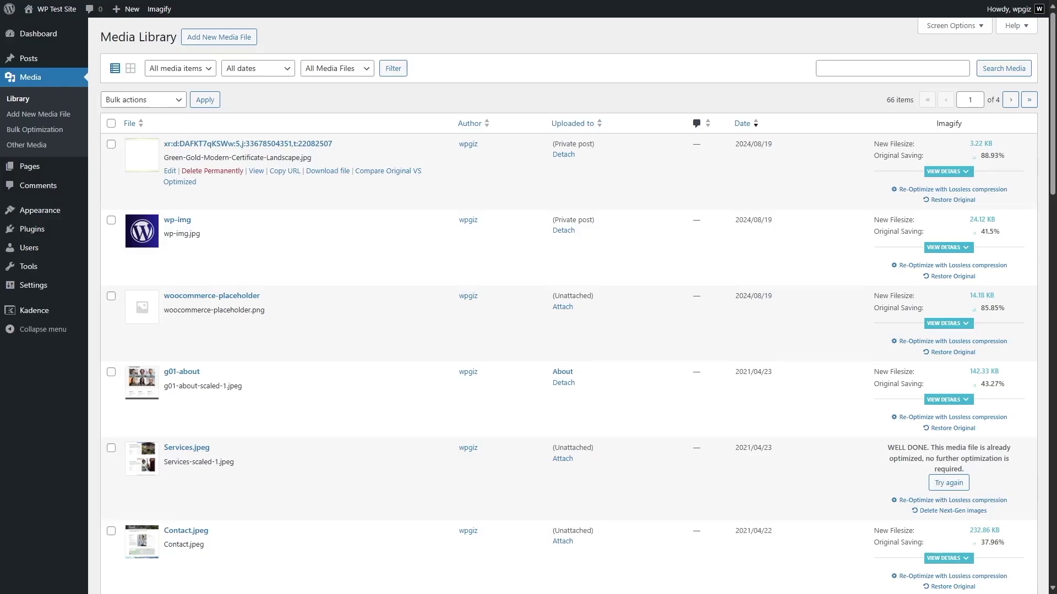
click(967, 173)
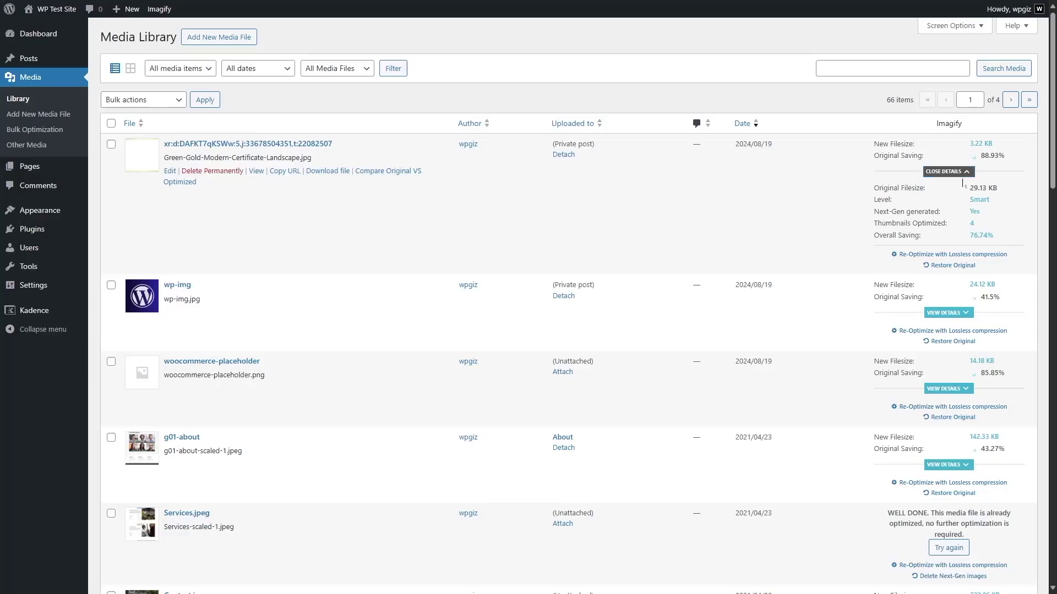
Close the certificate details, then check the wp-img and g01-about Imagify details in turn
click(947, 171)
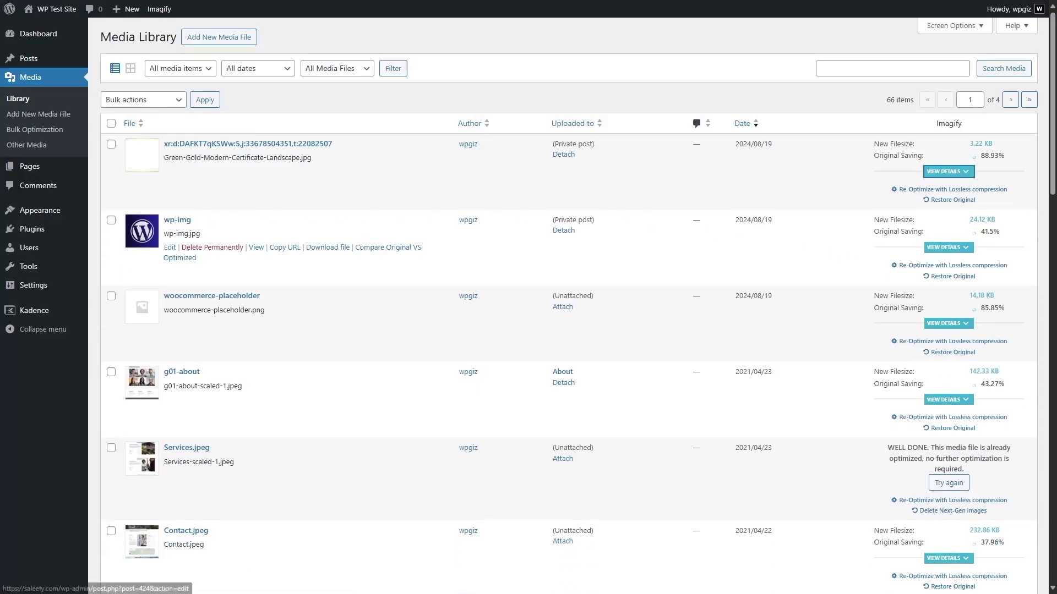
click(946, 247)
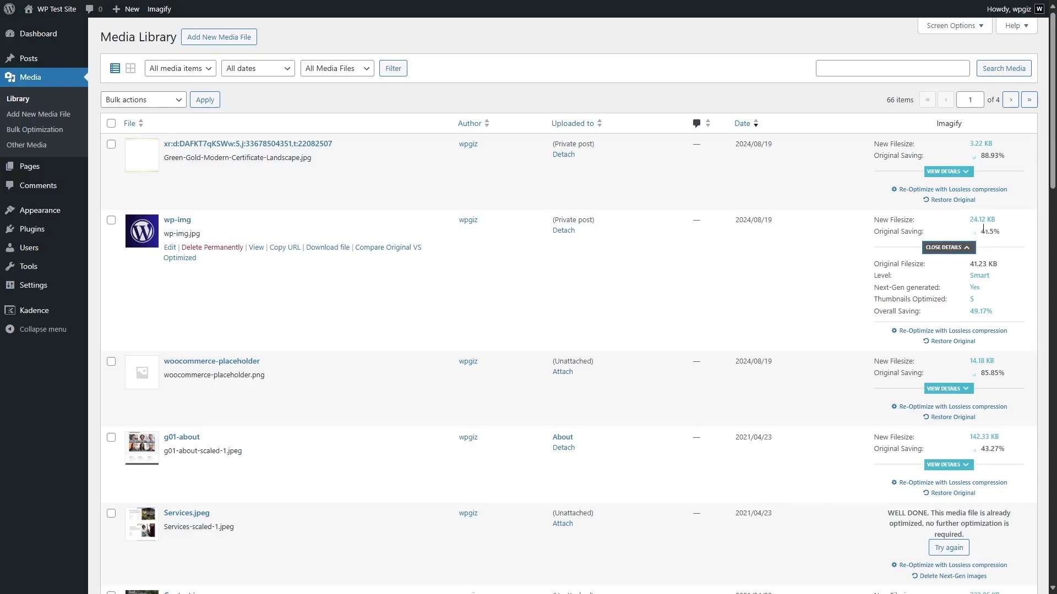
click(947, 247)
click(943, 401)
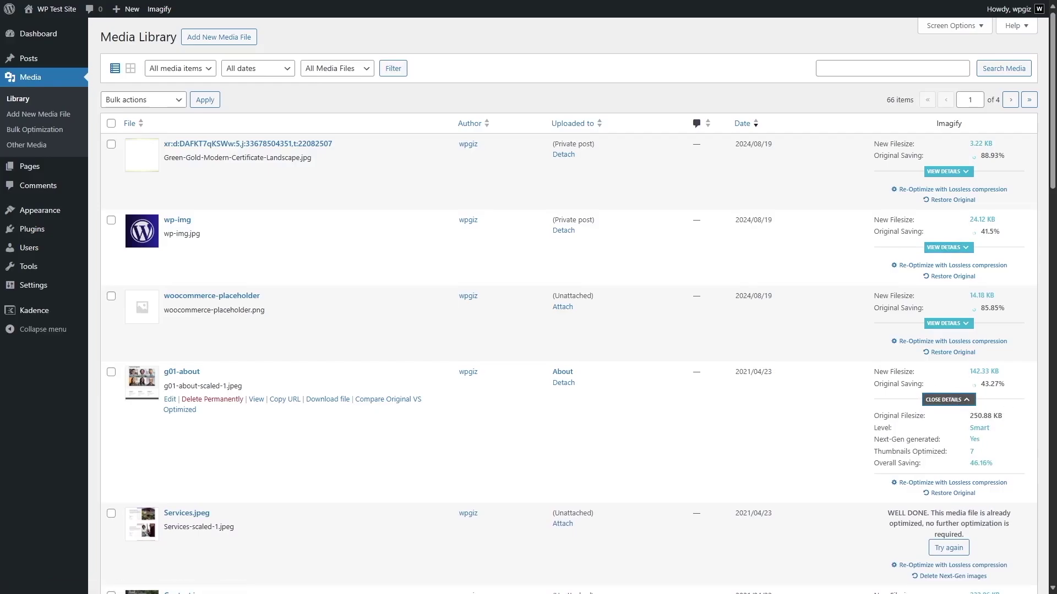
click(953, 401)
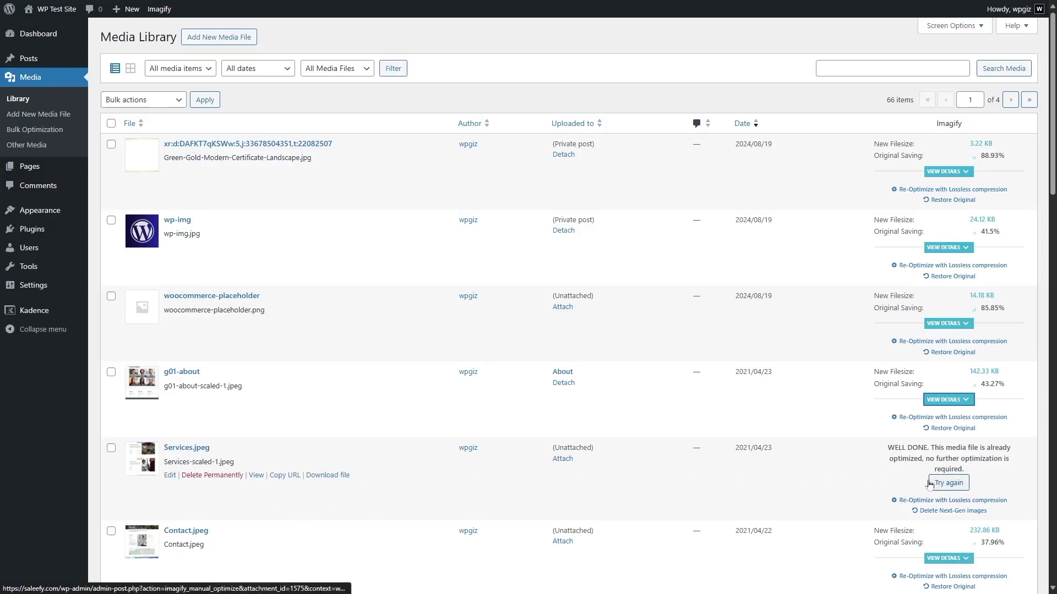
Scroll through the per-file Imagify results, such as Contact.jpeg at 37.96% saving
scroll(906, 470, down, 1)
scroll(275, 263, down, 5)
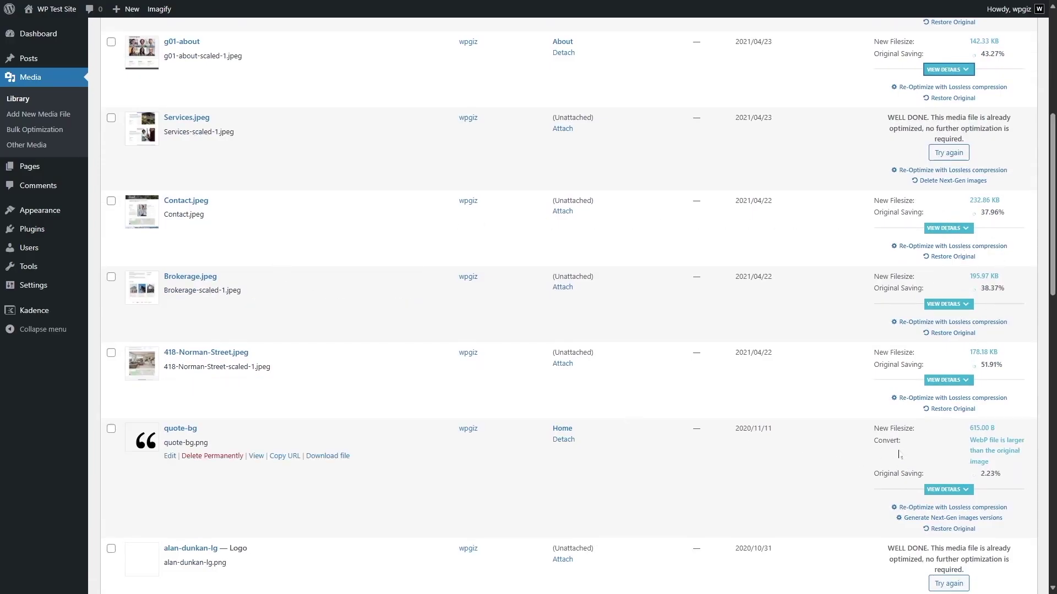
scroll(905, 458, up, 5)
scroll(900, 455, up, 1)
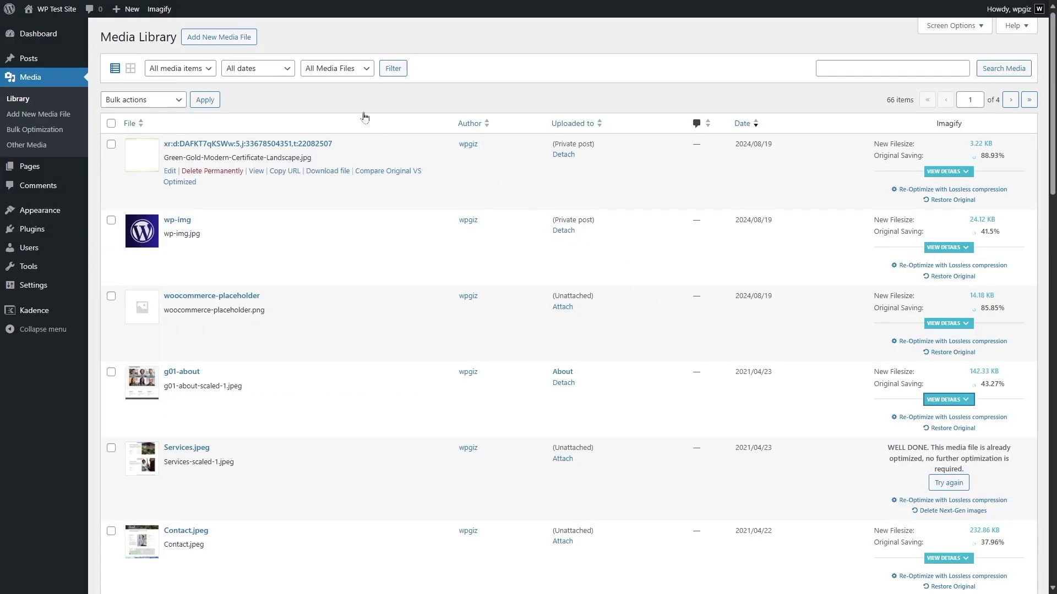
mouse_move(60, 11)
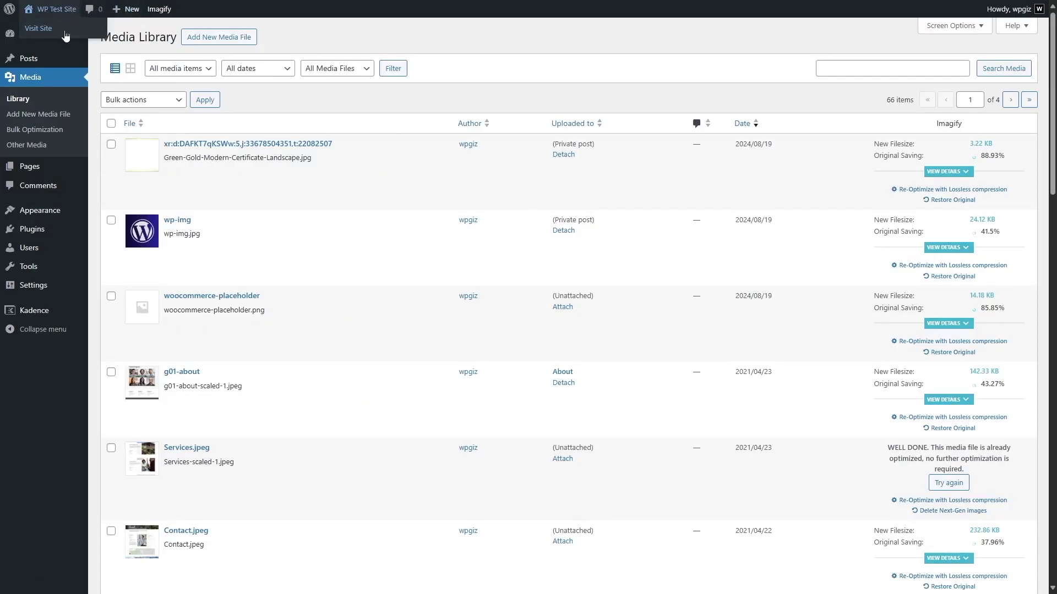
Open the homepage agent portrait in a new tab, confirming it loads as .jpg.webp
click(65, 35)
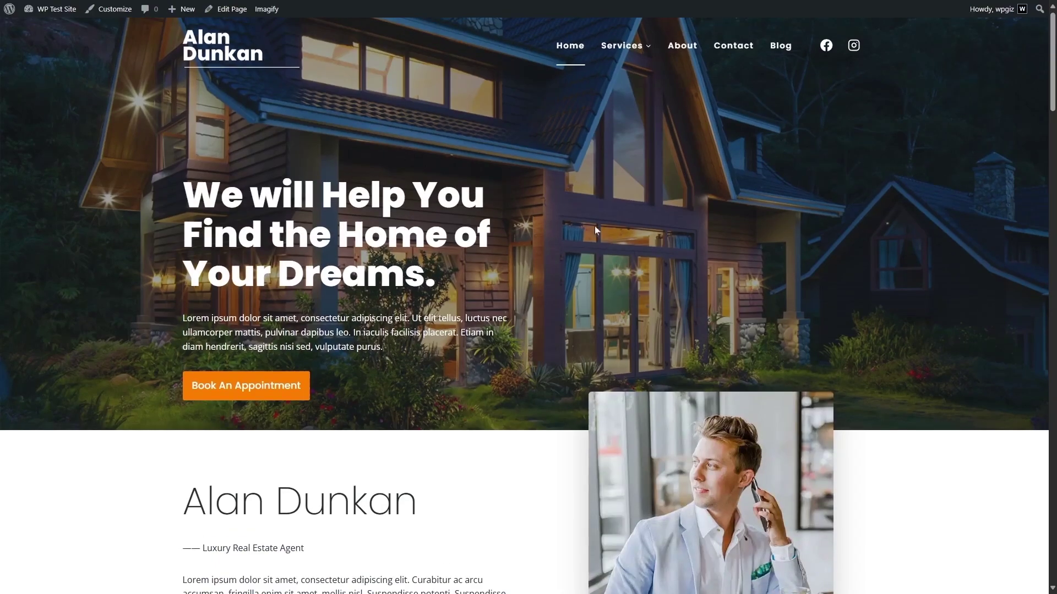
scroll(590, 223, down, 3)
right_click(692, 362)
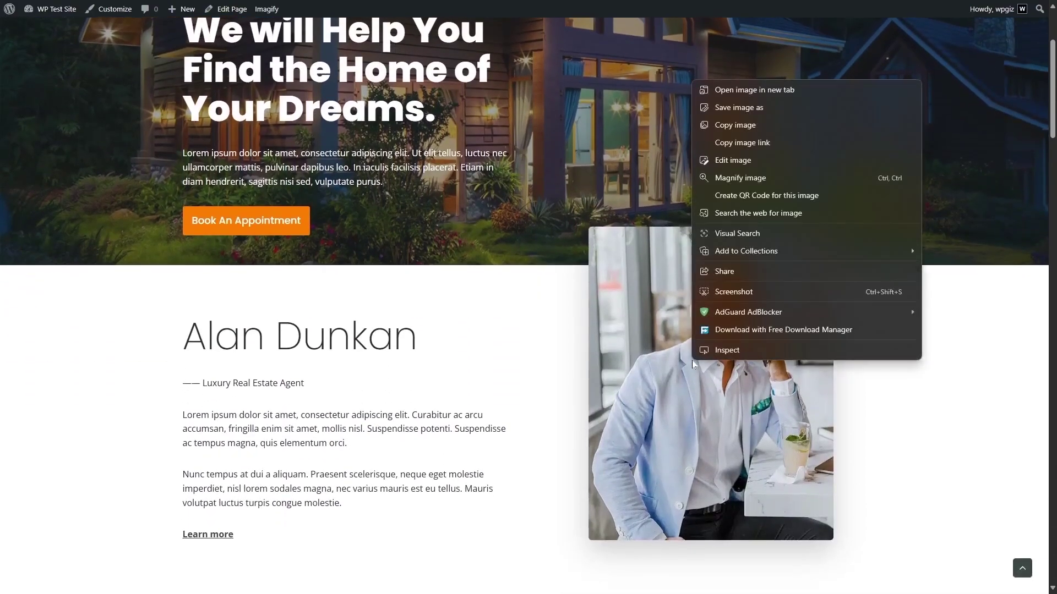
click(742, 89)
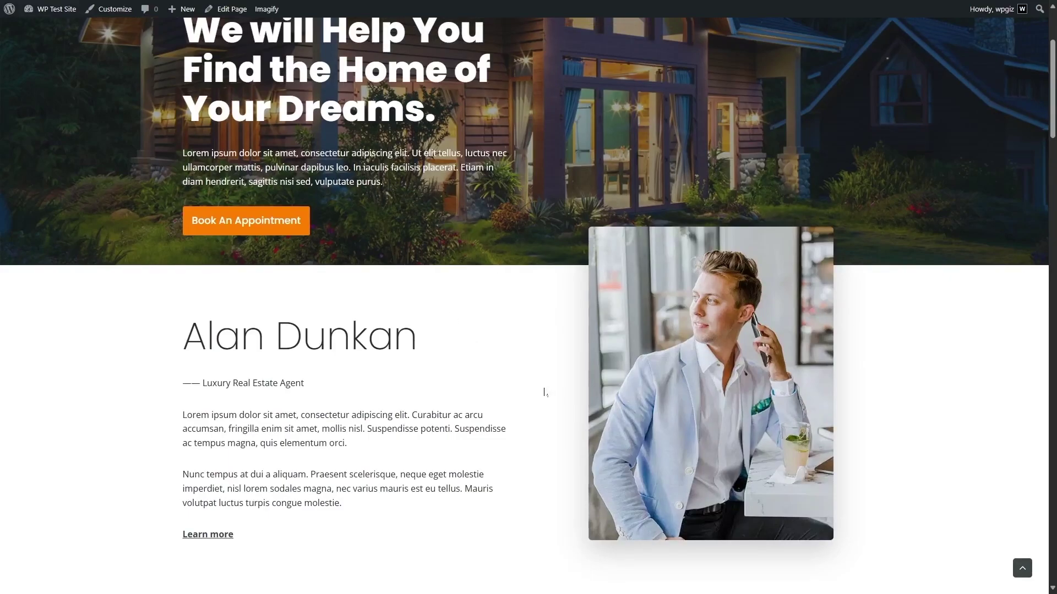
scroll(544, 392, up, 3)
Go to the admin Dashboard, then to the Plugins > Add New Plugin page
mouse_move(53, 21)
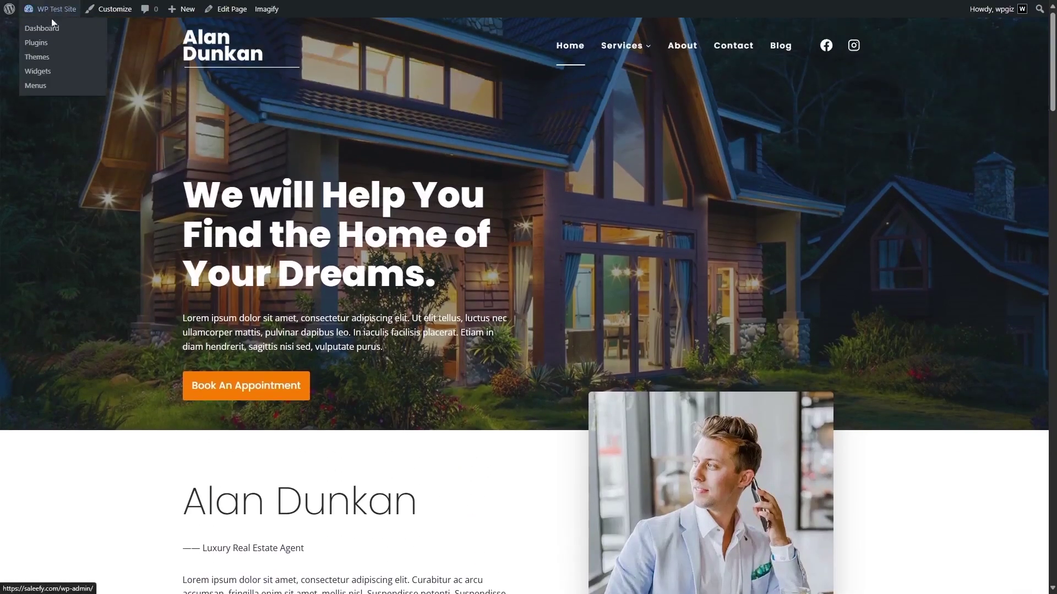
click(52, 29)
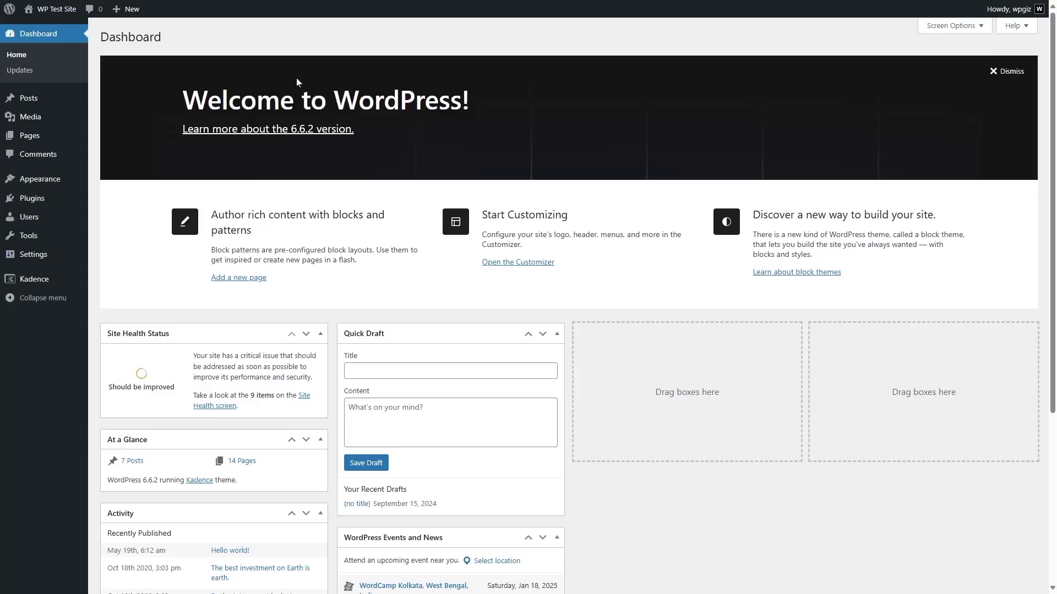
mouse_move(33, 199)
click(124, 215)
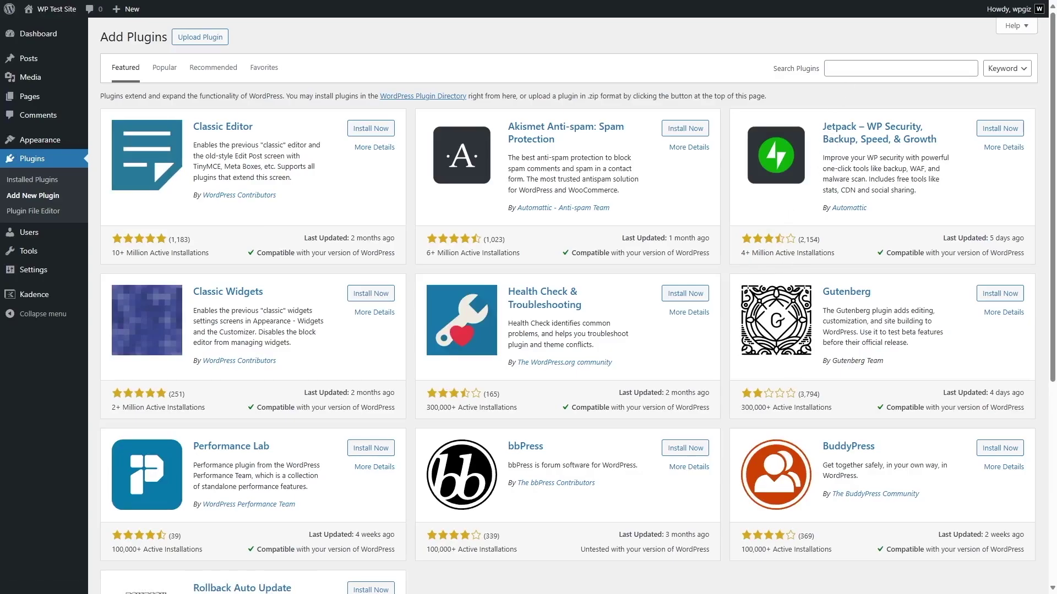
Search for 'Jetpack boost', then install and activate the Jetpack Boost plugin
click(831, 69)
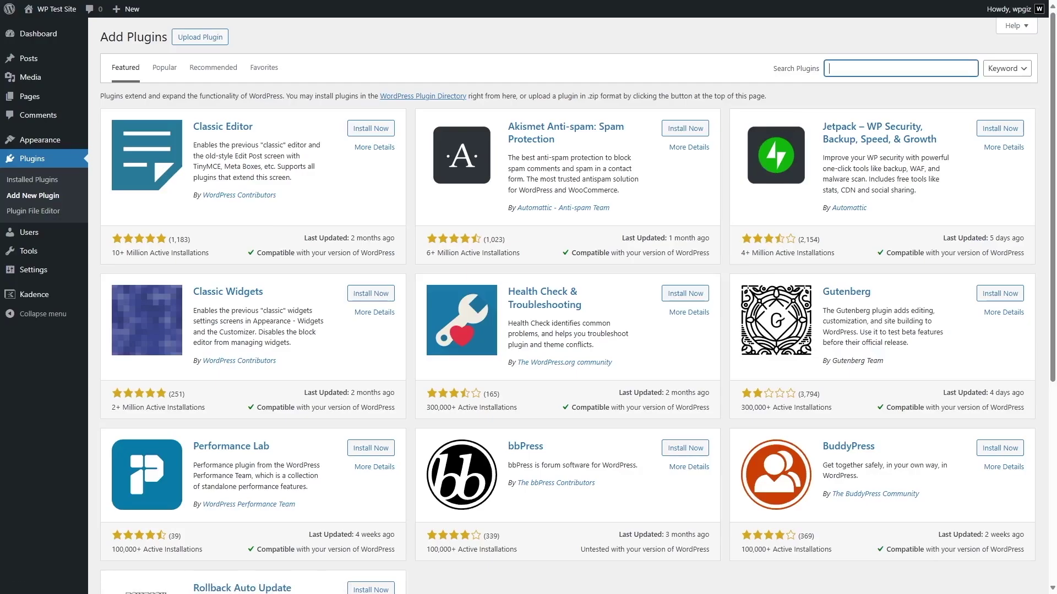
text(Jetpack boost)
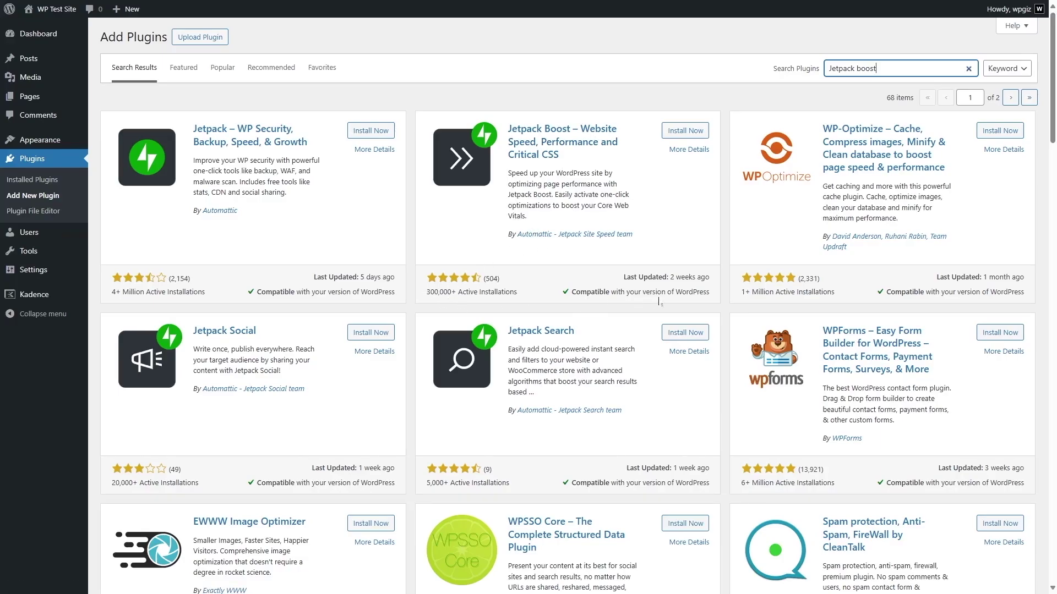
click(662, 134)
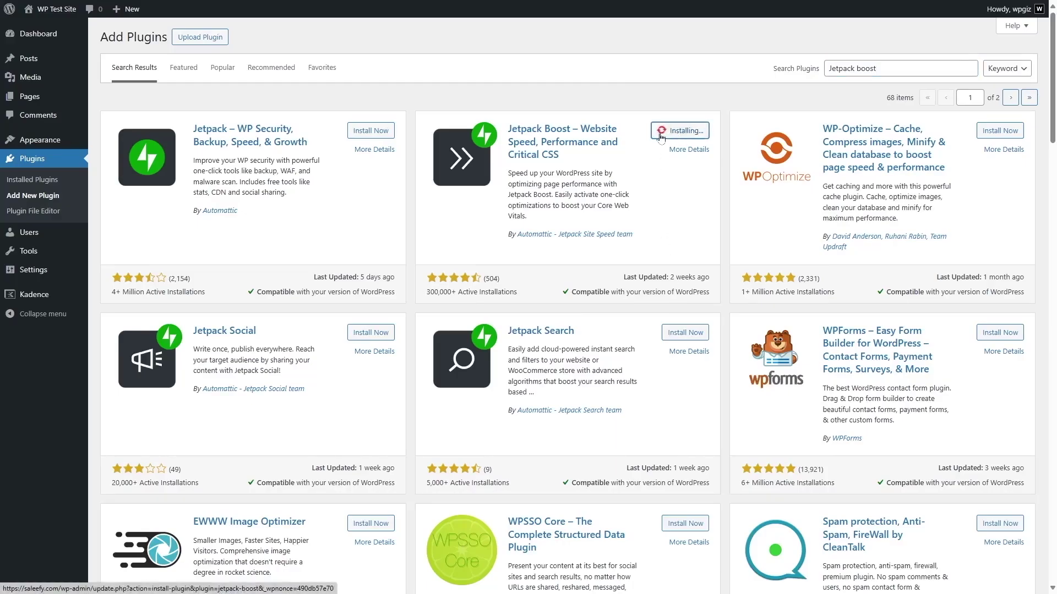
click(686, 137)
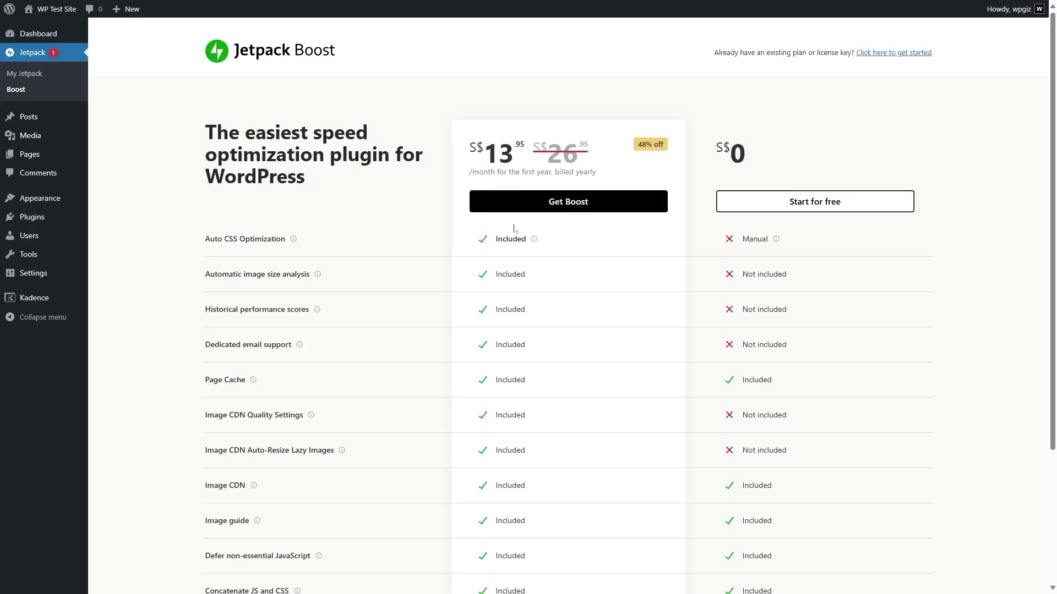
Compare the Jetpack Boost plans and start on the free S$0 plan
scroll(506, 286, down, 3)
scroll(506, 286, up, 2)
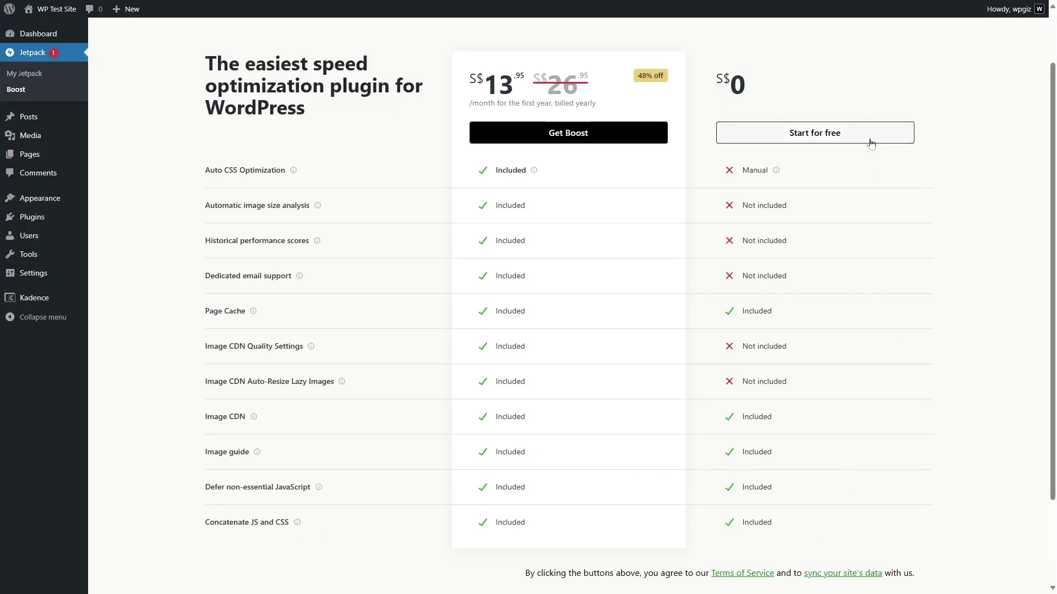
scroll(818, 137, up, 2)
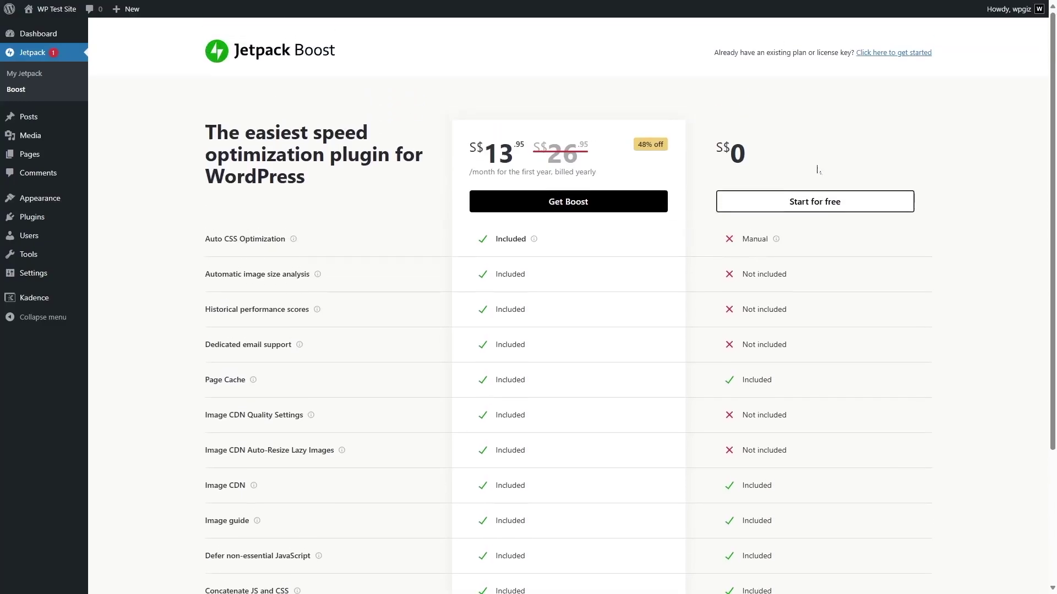
click(818, 209)
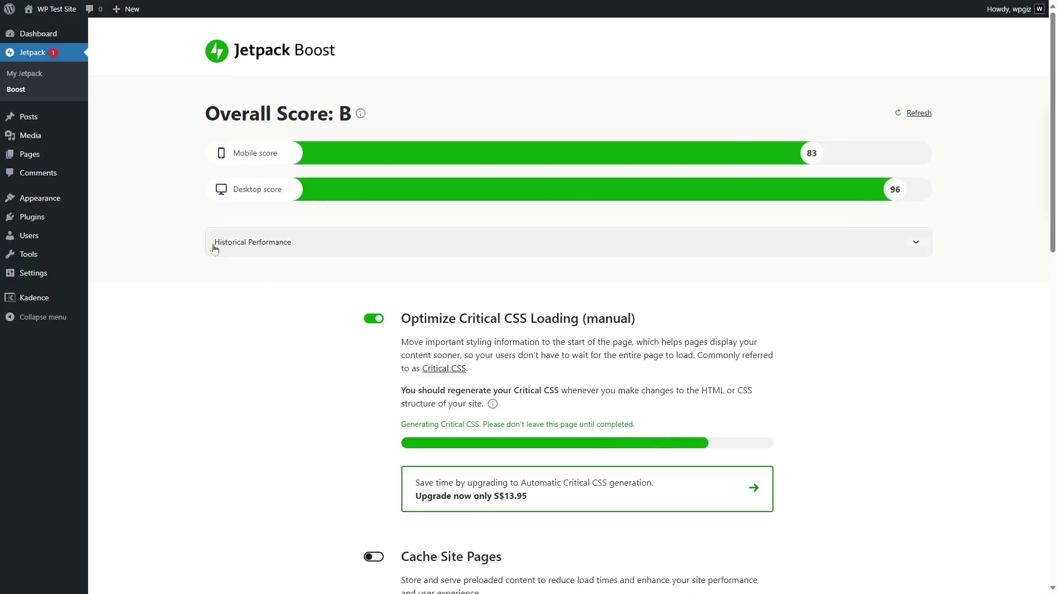
click(923, 242)
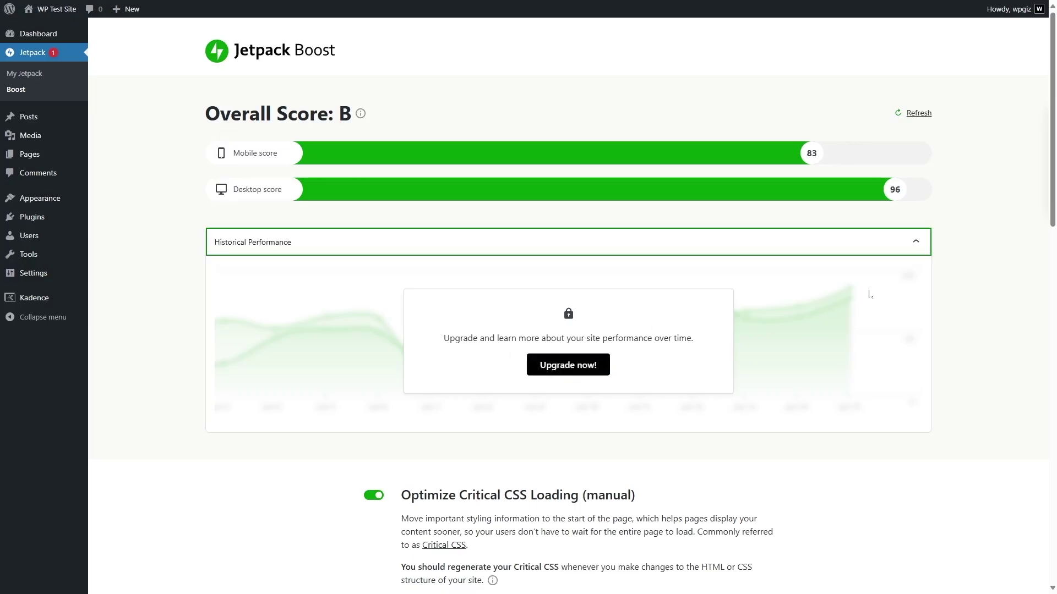
click(915, 243)
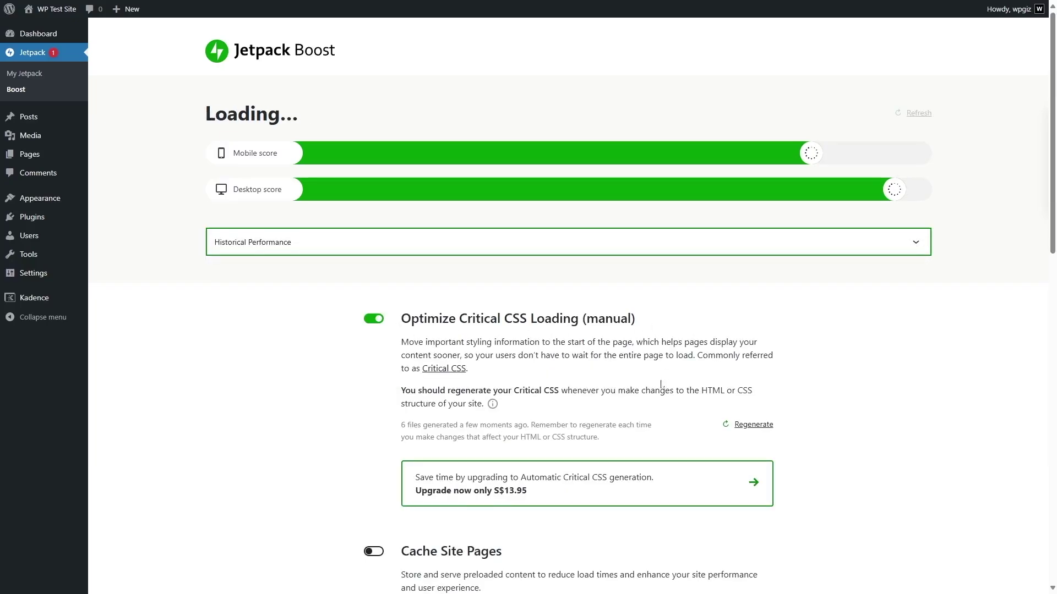
scroll(524, 361, down, 3)
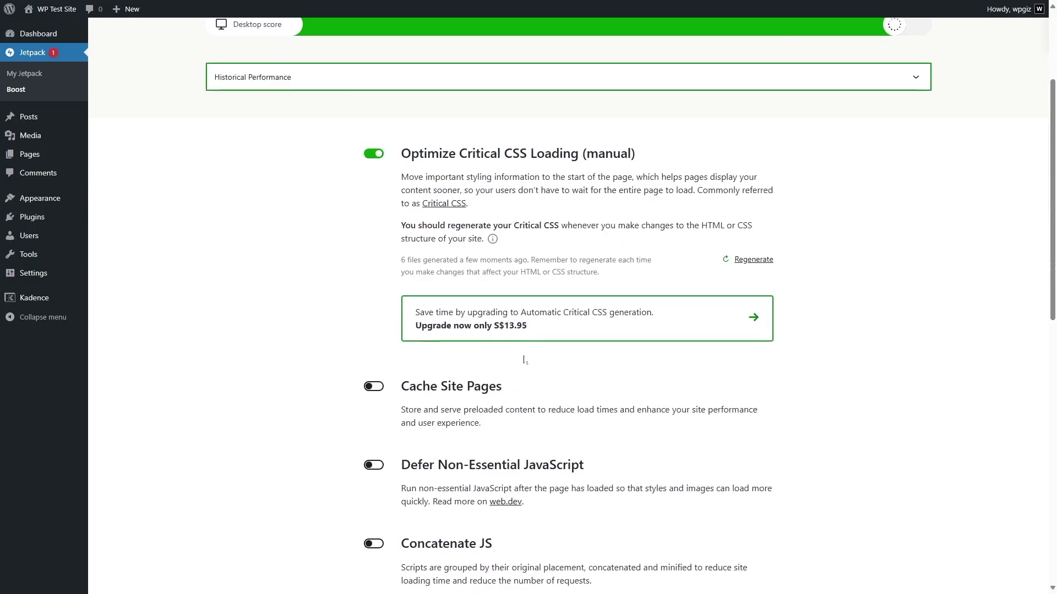
scroll(534, 397, down, 2)
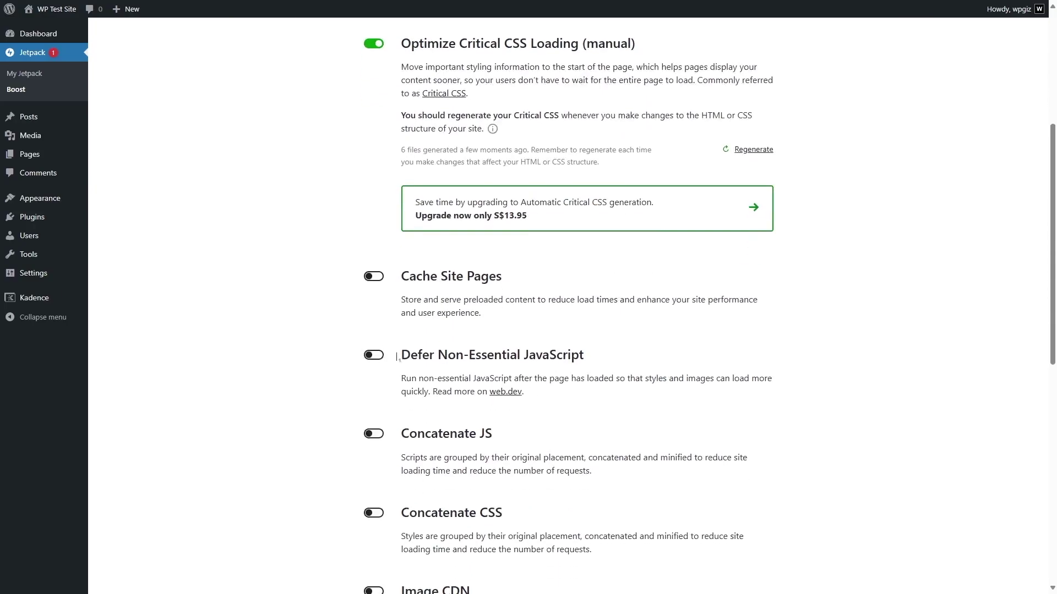
scroll(577, 389, down, 1)
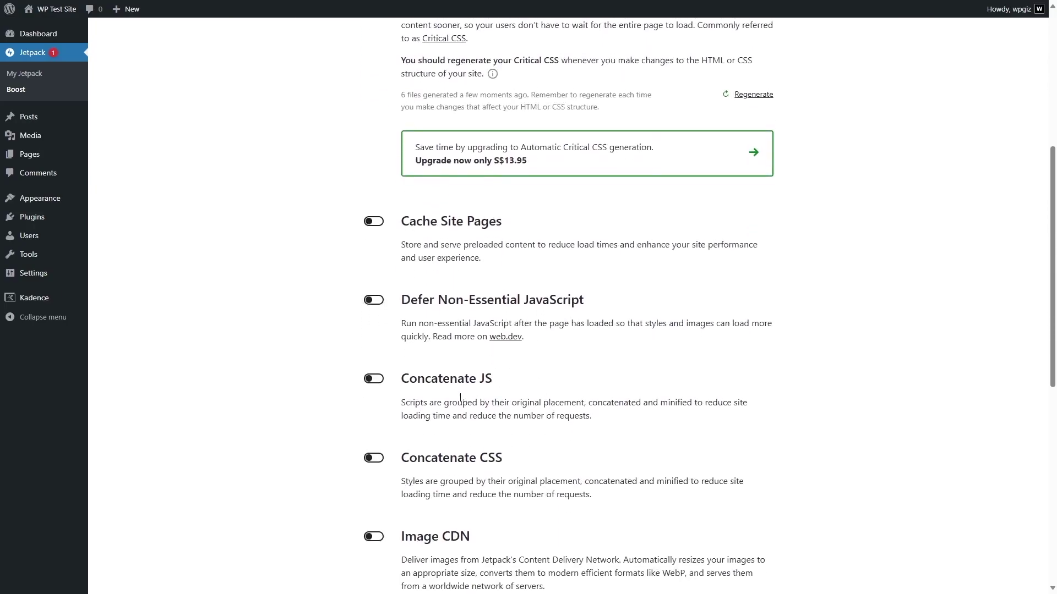
scroll(460, 398, down, 1)
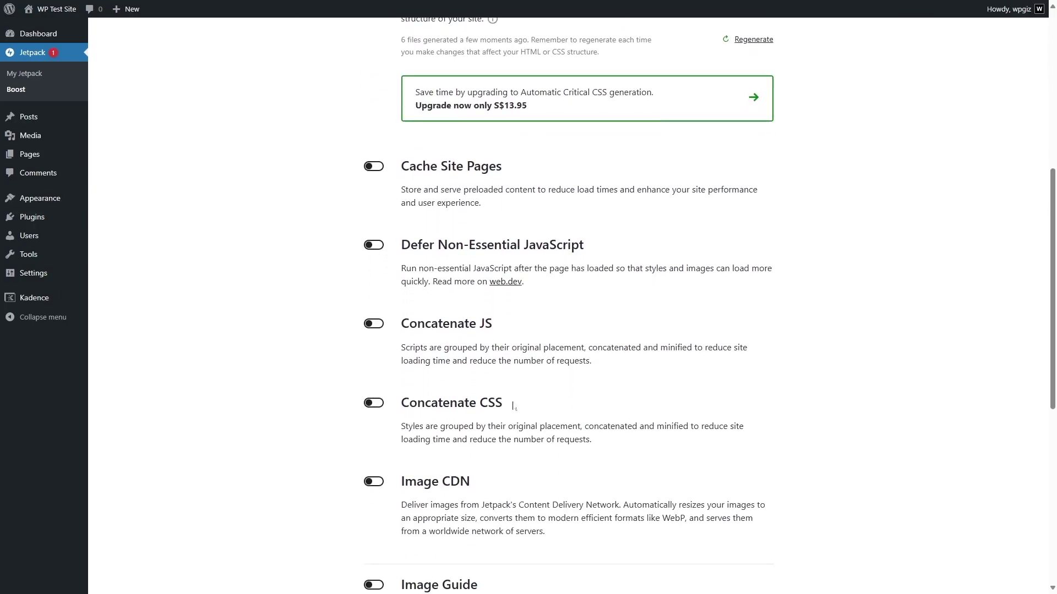
scroll(513, 406, down, 7)
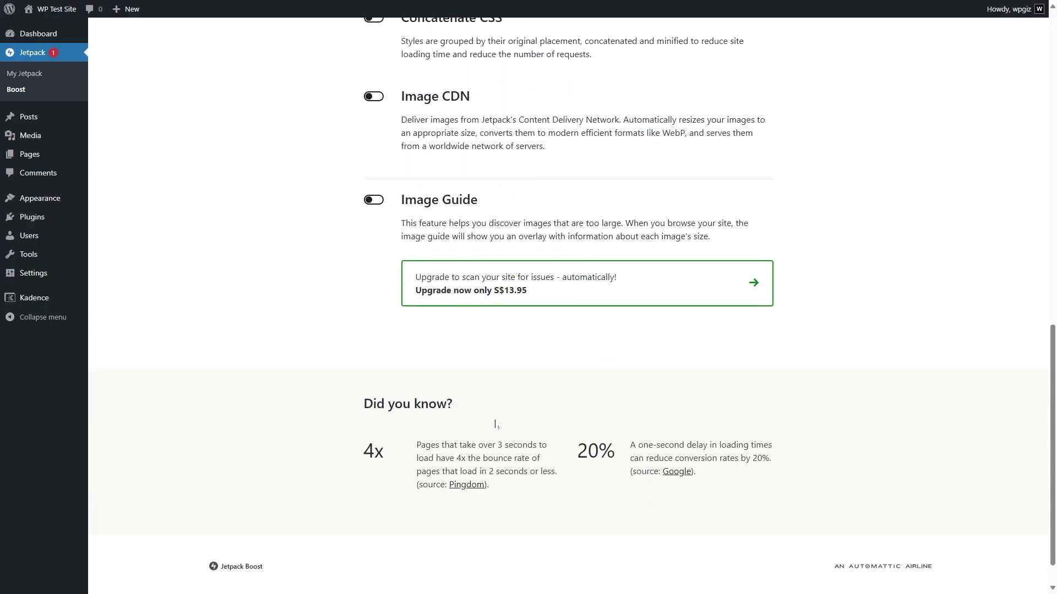
scroll(534, 351, up, 3)
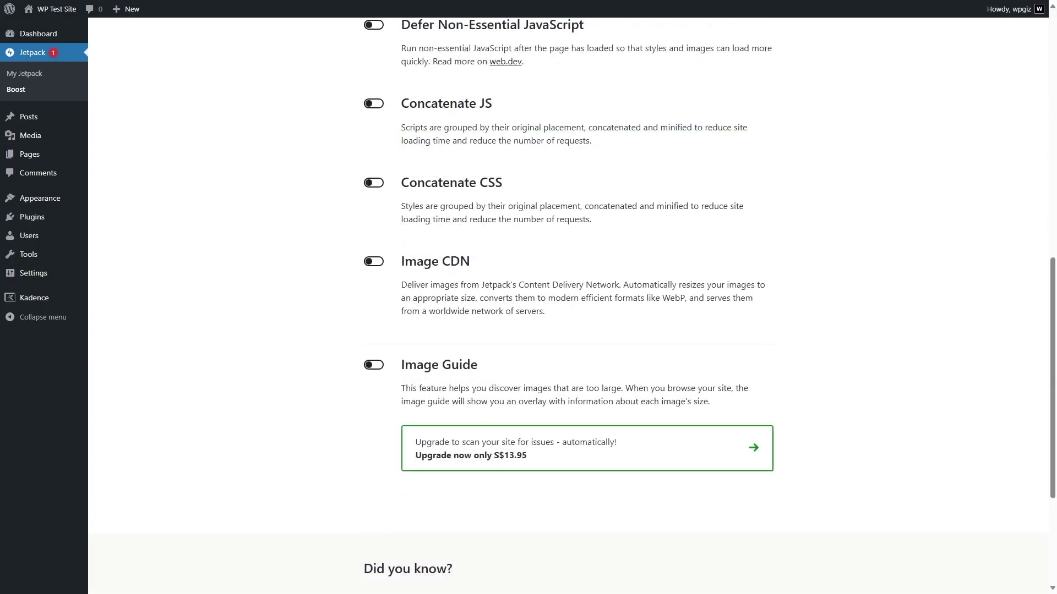
Enable Jetpack Boost's Image CDN and return to the Overall Score A summary
click(374, 262)
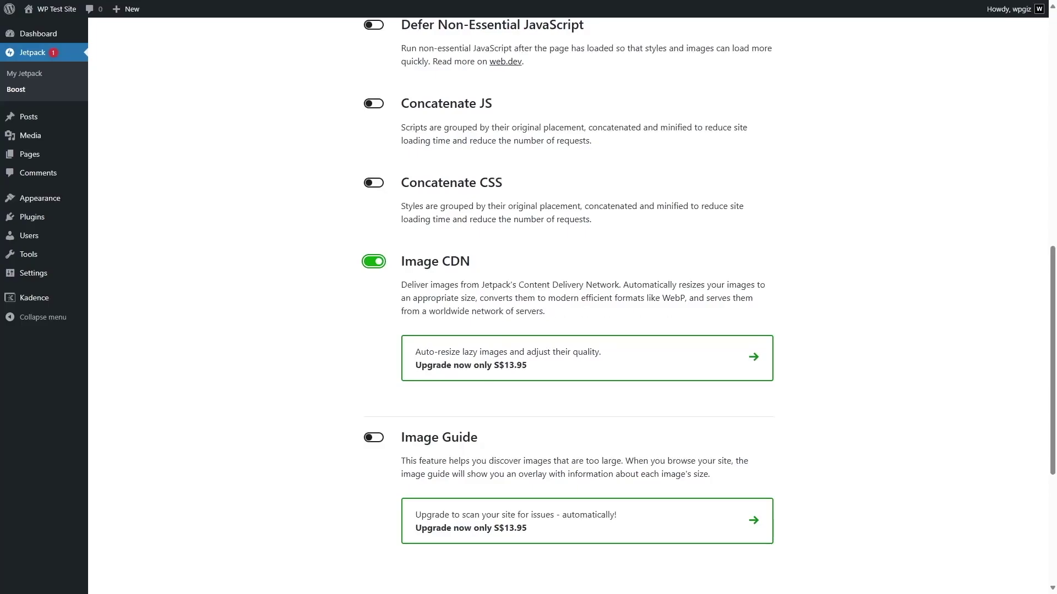
scroll(531, 323, up, 15)
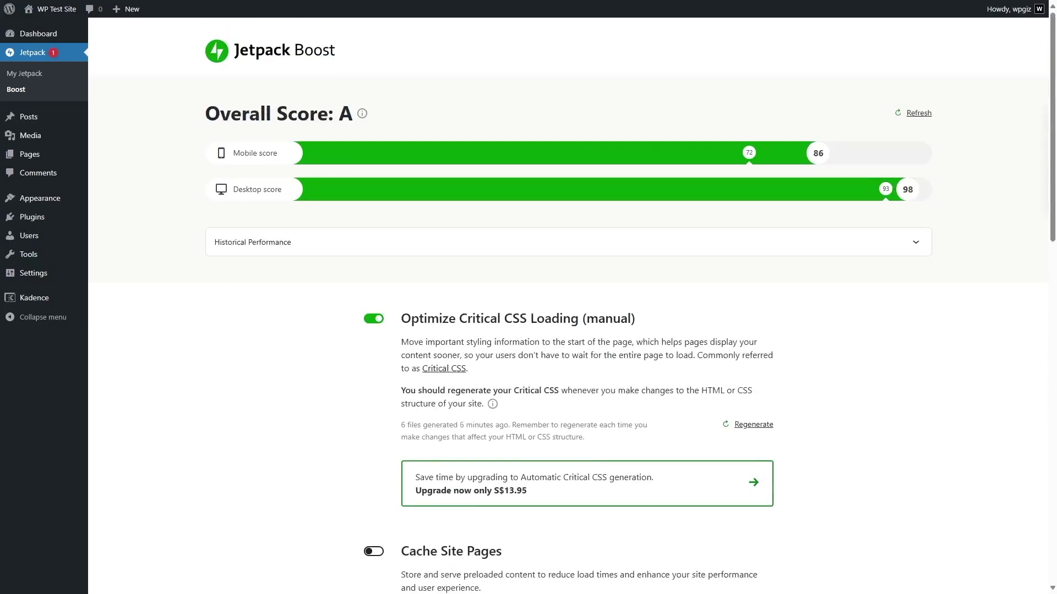
Visit the live front page and open the agent portrait in a new tab to check its i0.wp.com source
mouse_move(51, 21)
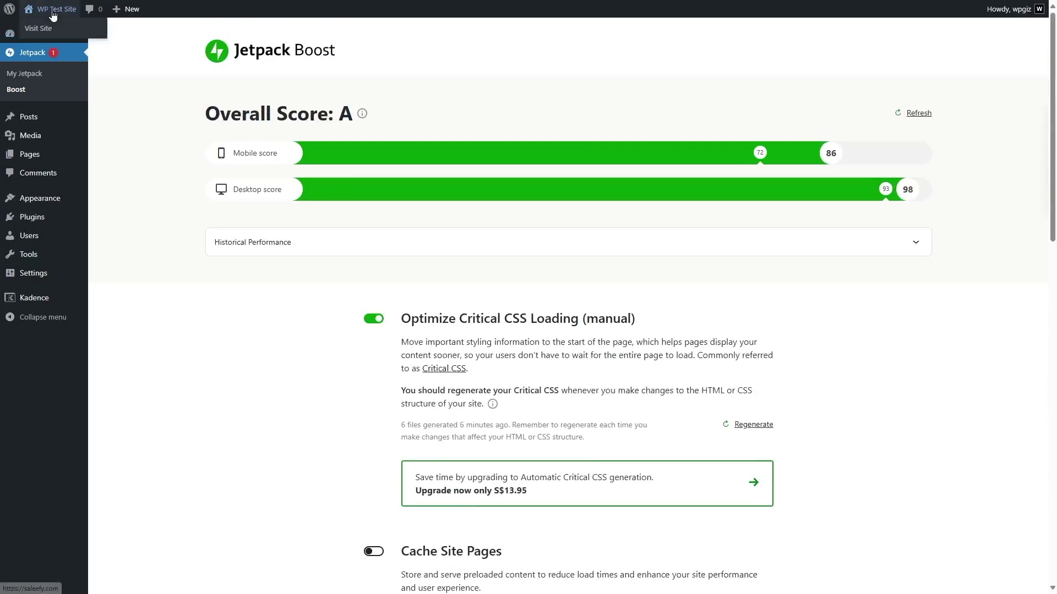
click(38, 28)
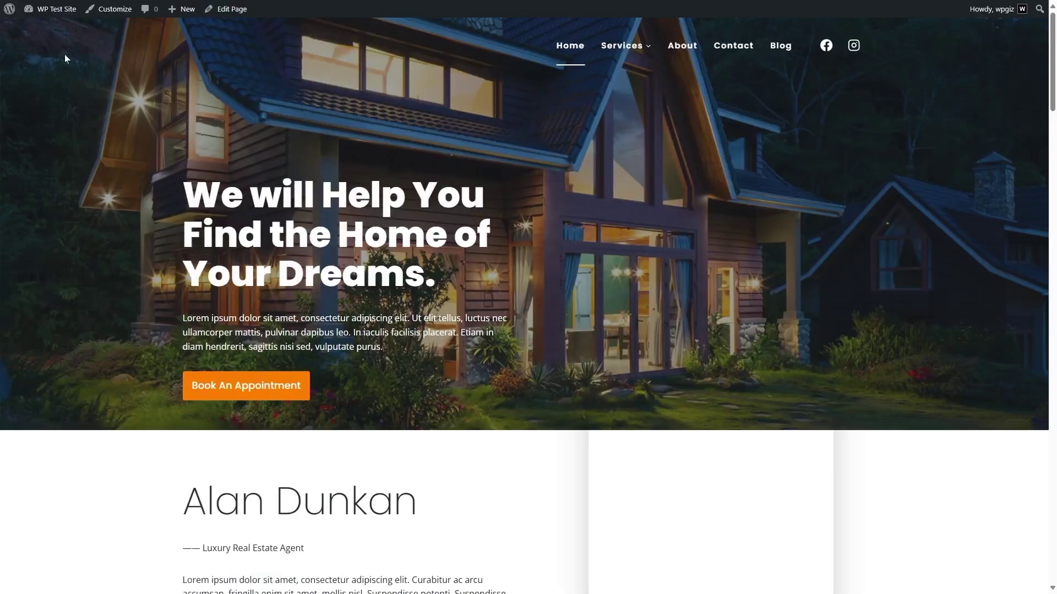
scroll(771, 234, down, 1)
scroll(770, 234, down, 15)
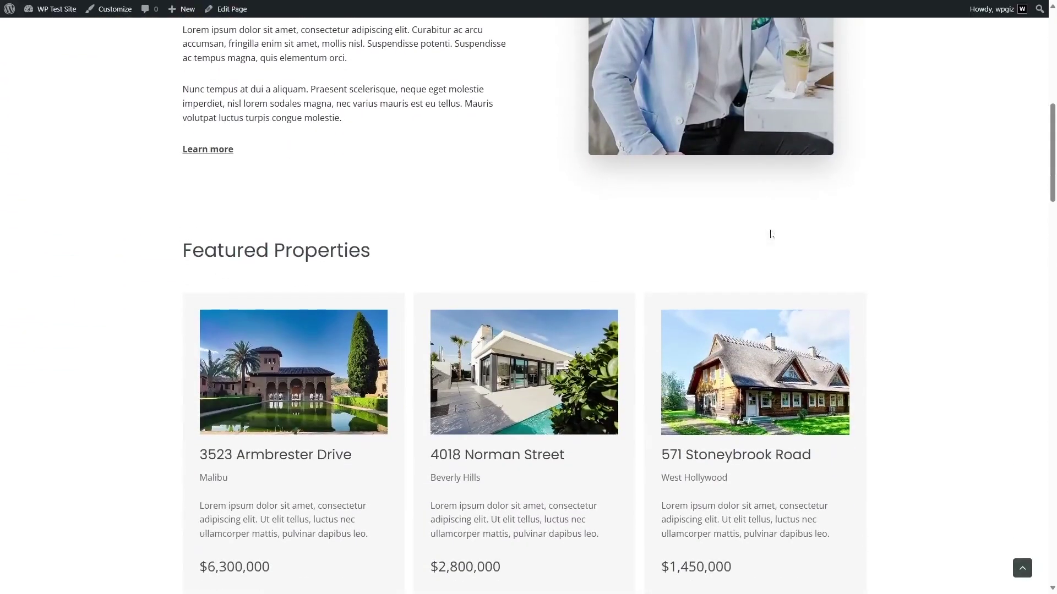
scroll(771, 234, down, 20)
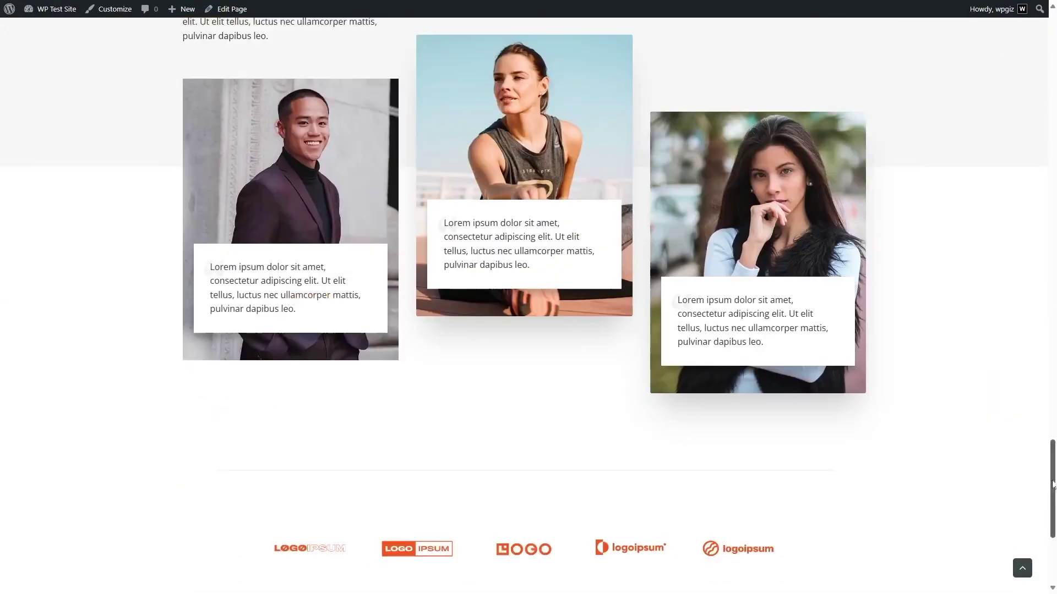
drag(1052, 515, 1044, 227)
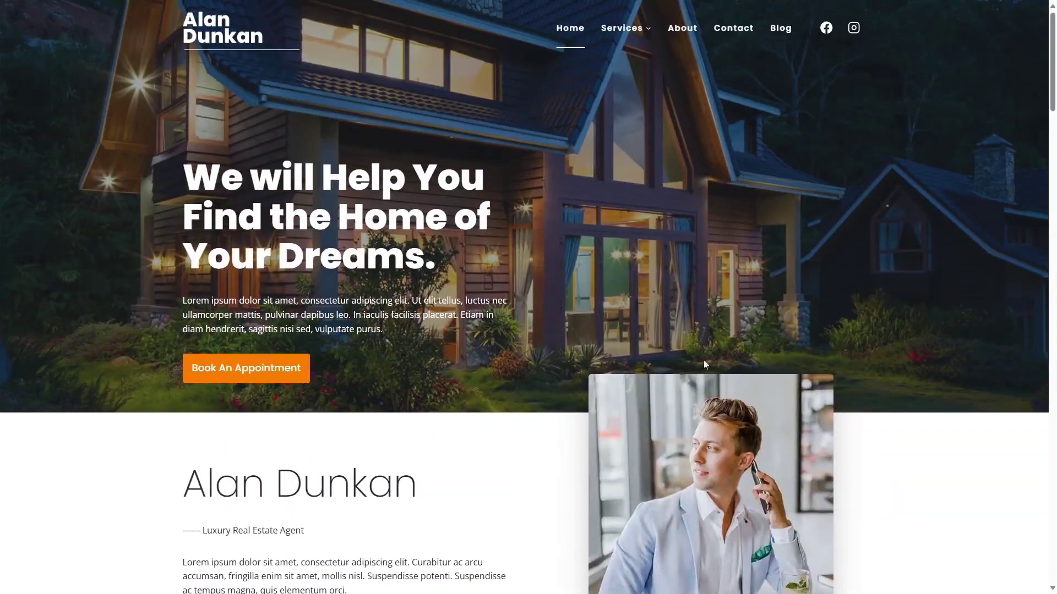
scroll(665, 390, down, 1)
scroll(665, 390, down, 2)
right_click(672, 359)
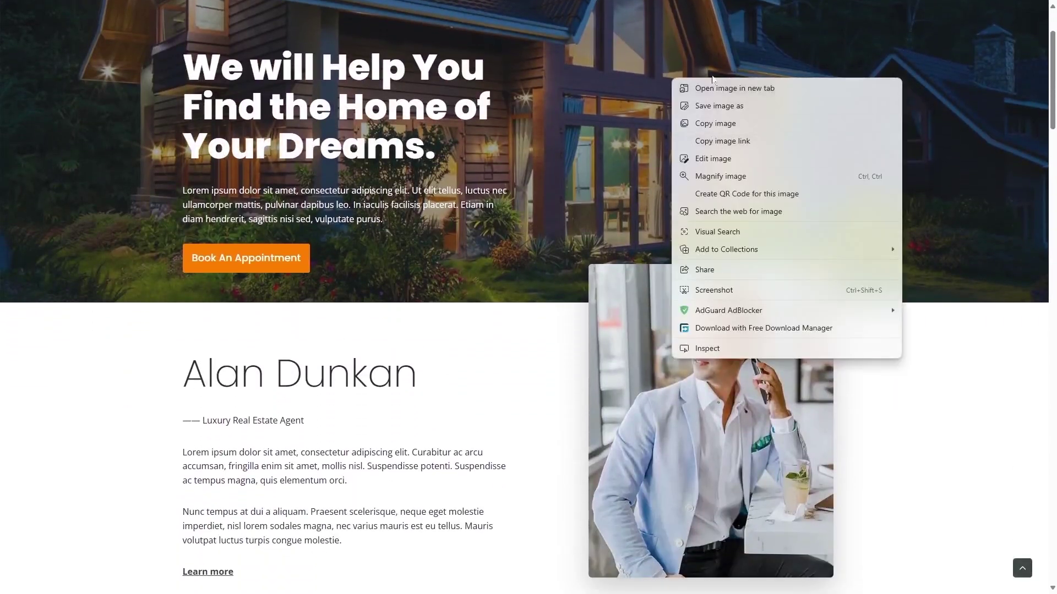
click(749, 91)
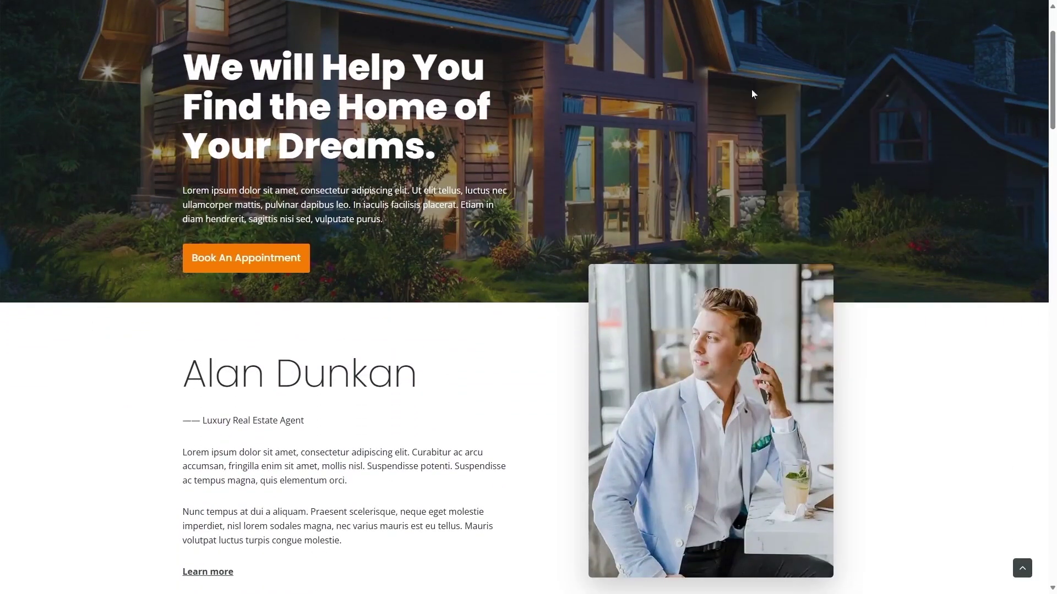
click(279, 11)
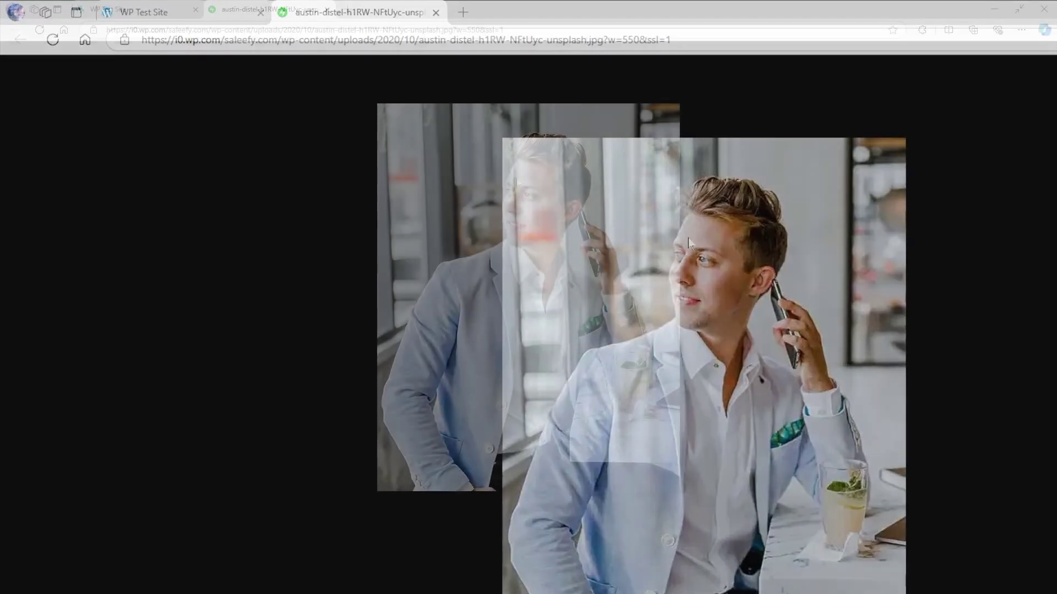
Save the man-on-phone photo as austin-distel-h1RW-NFtUyc-unsplash.webp in the example folder and view it
right_click(687, 238)
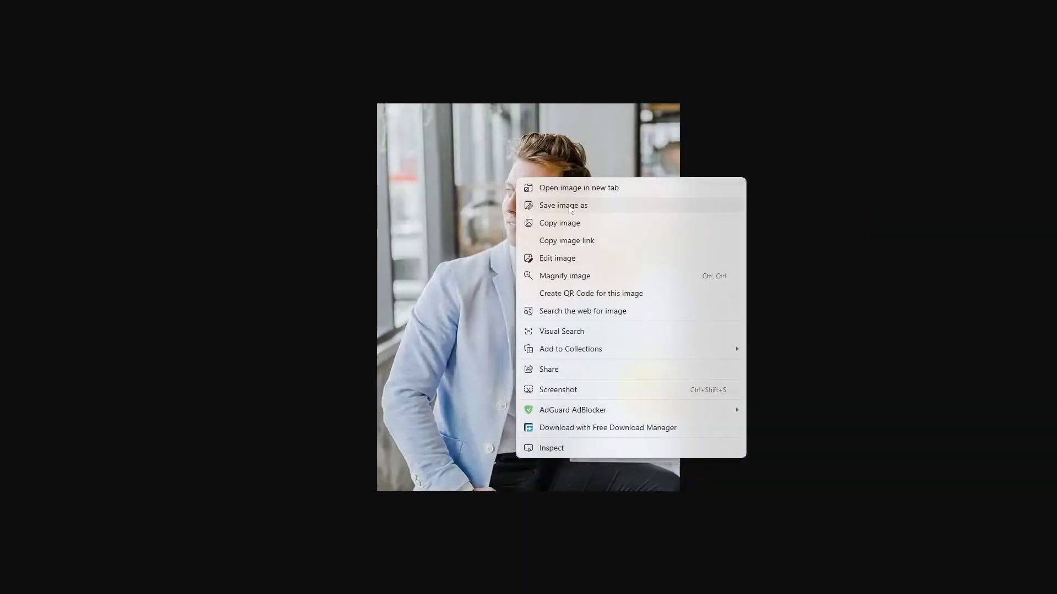
click(567, 205)
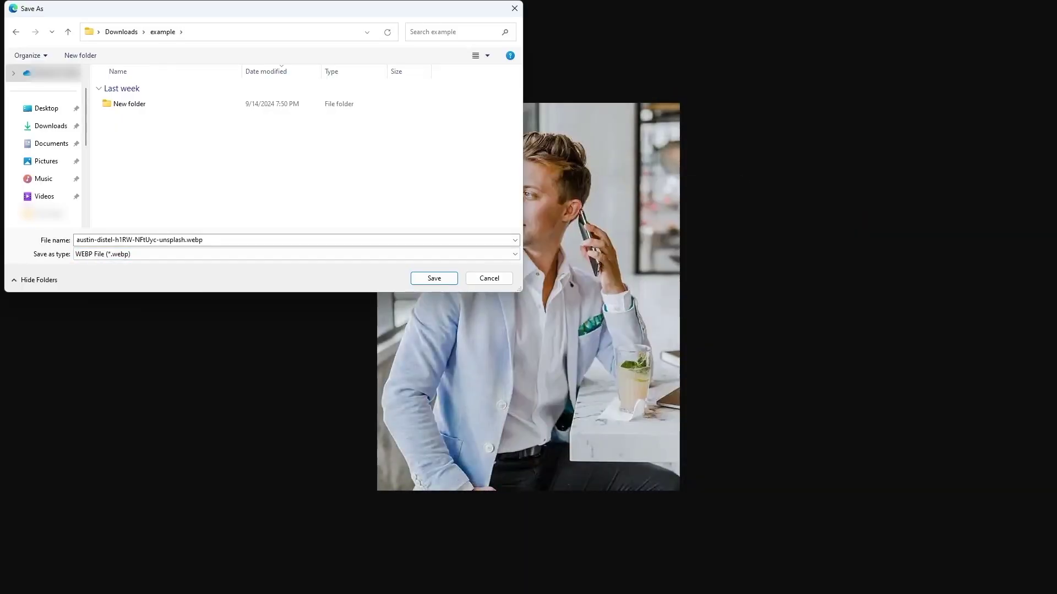
click(432, 283)
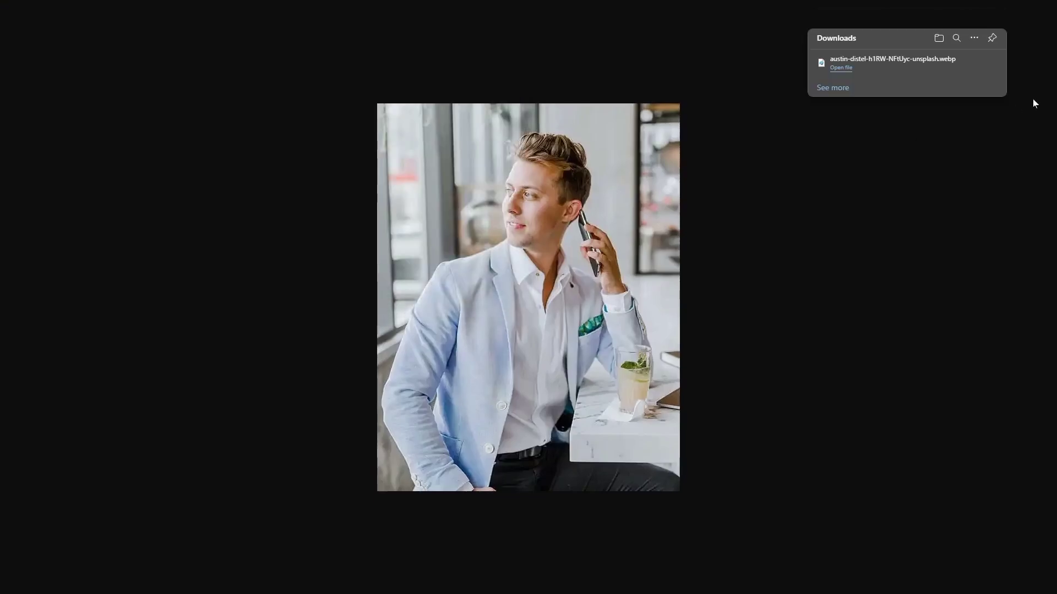
mouse_move(861, 77)
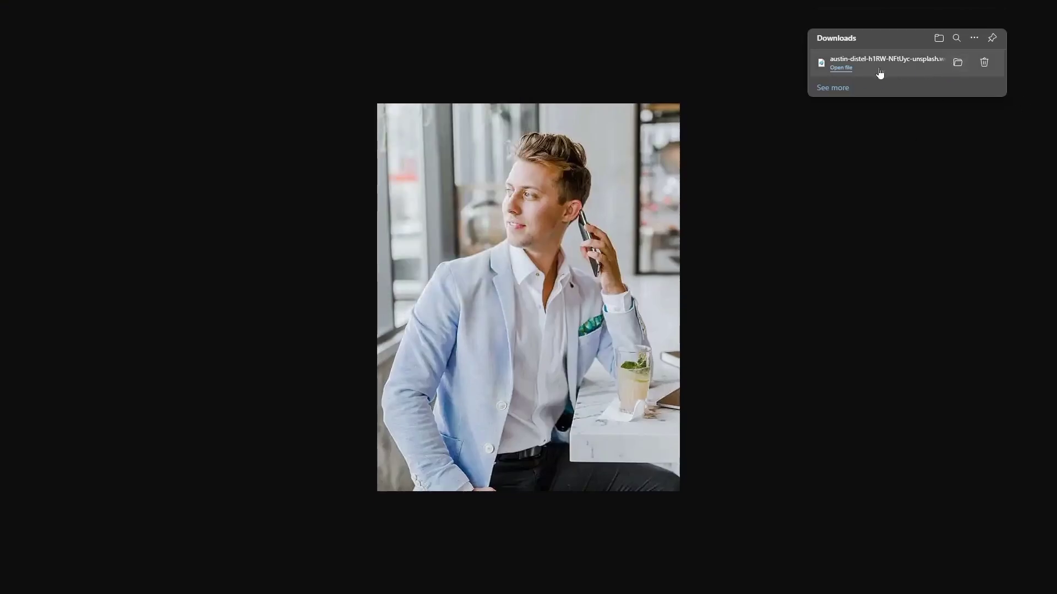
click(848, 68)
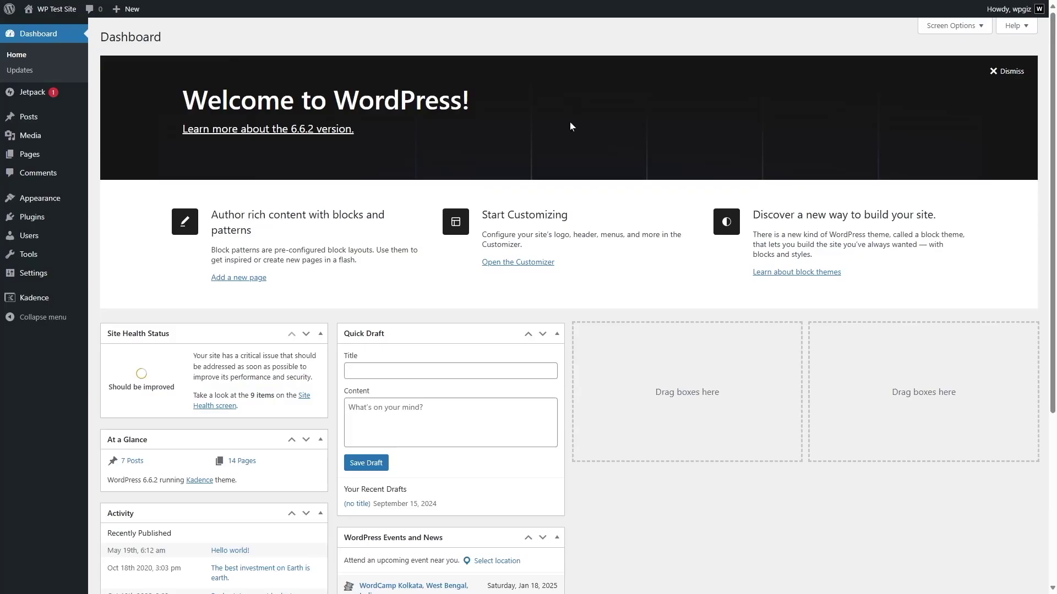
Install the Jetpack plugin from the Add Plugins page, then activate it
mouse_move(78, 94)
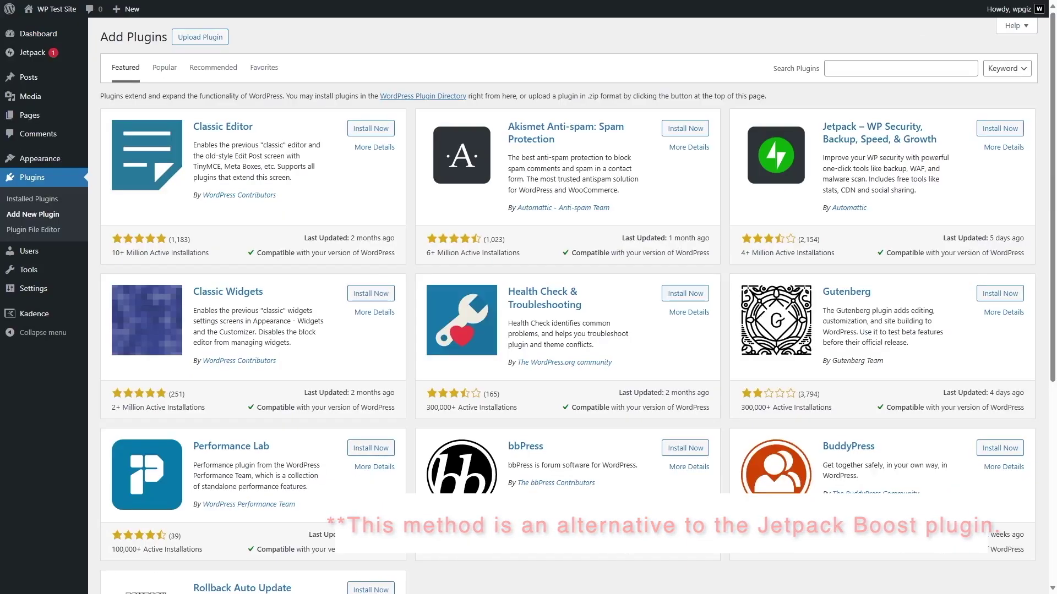
click(997, 128)
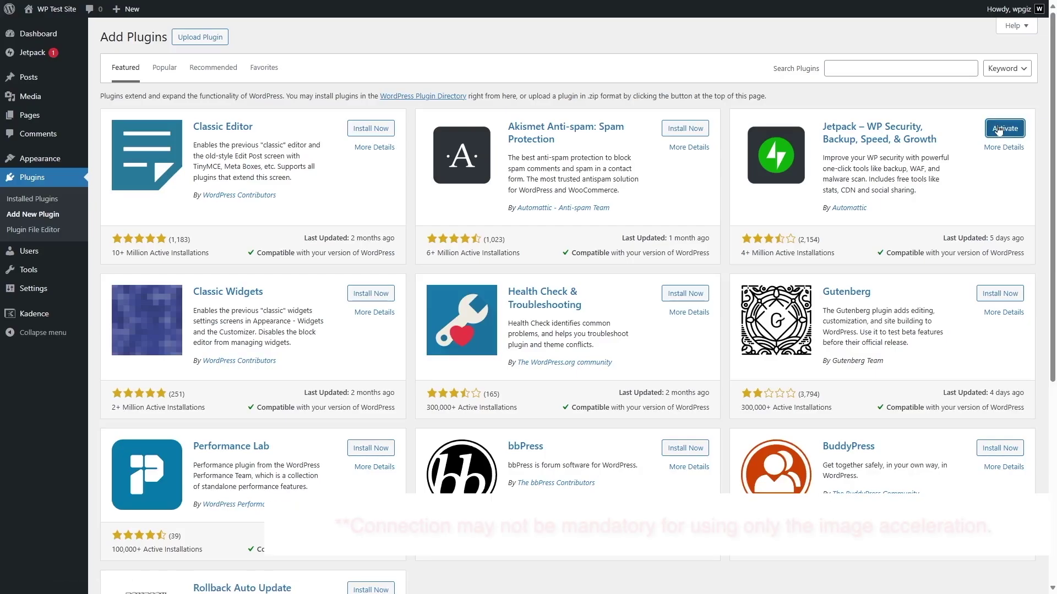
click(999, 129)
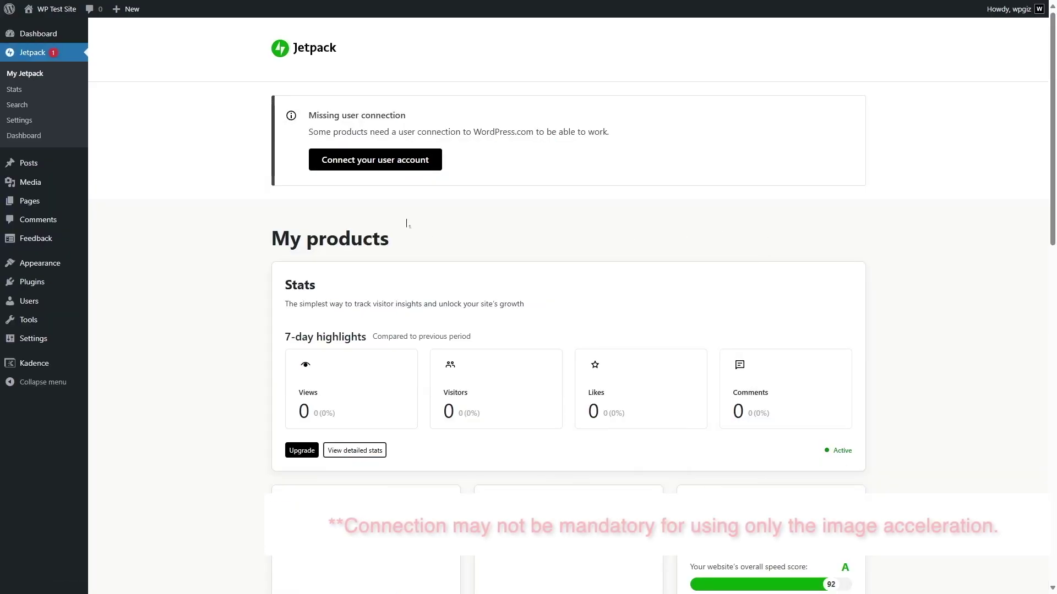
Link Jetpack to the WordPress.com user account and approve the site connection
click(320, 170)
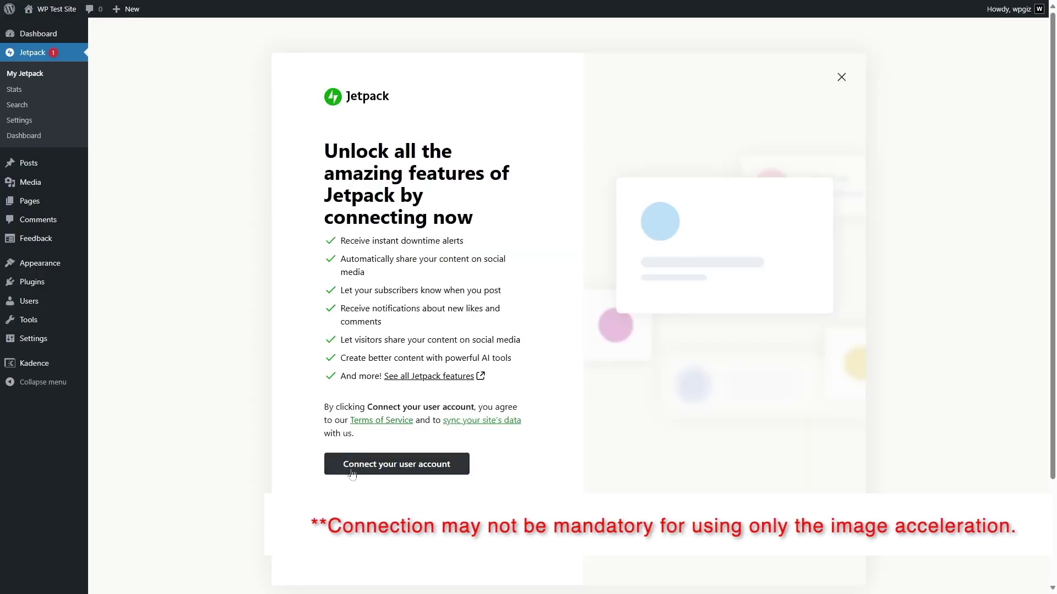
click(409, 472)
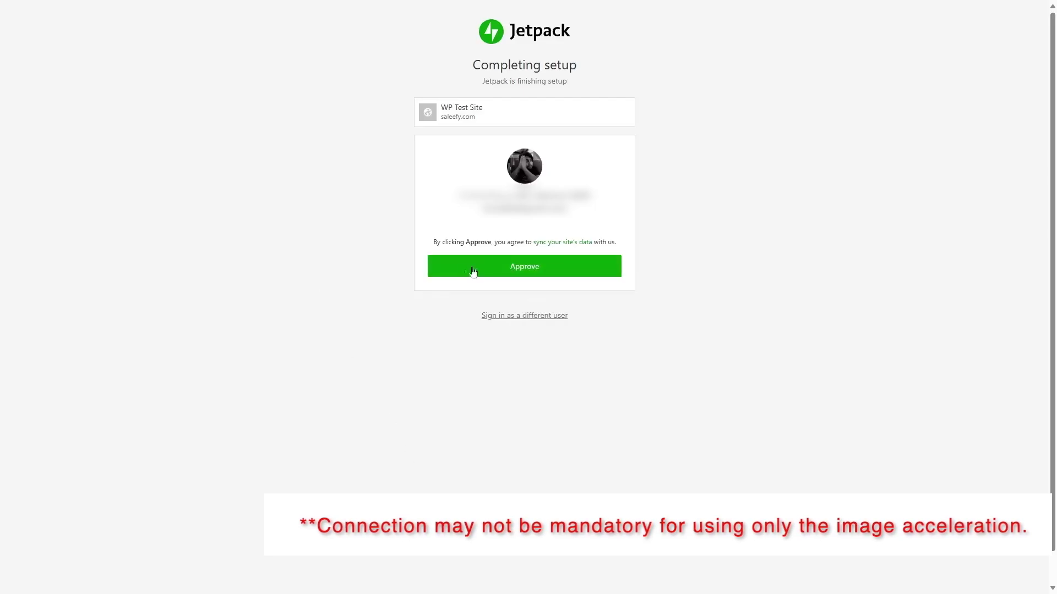
click(519, 272)
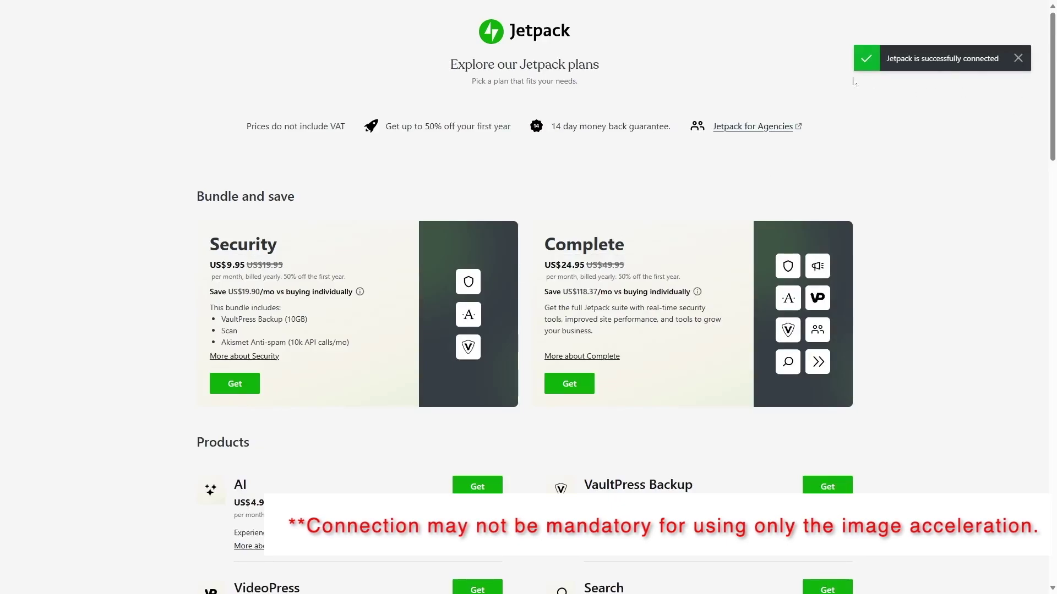
scroll(551, 316, down, 8)
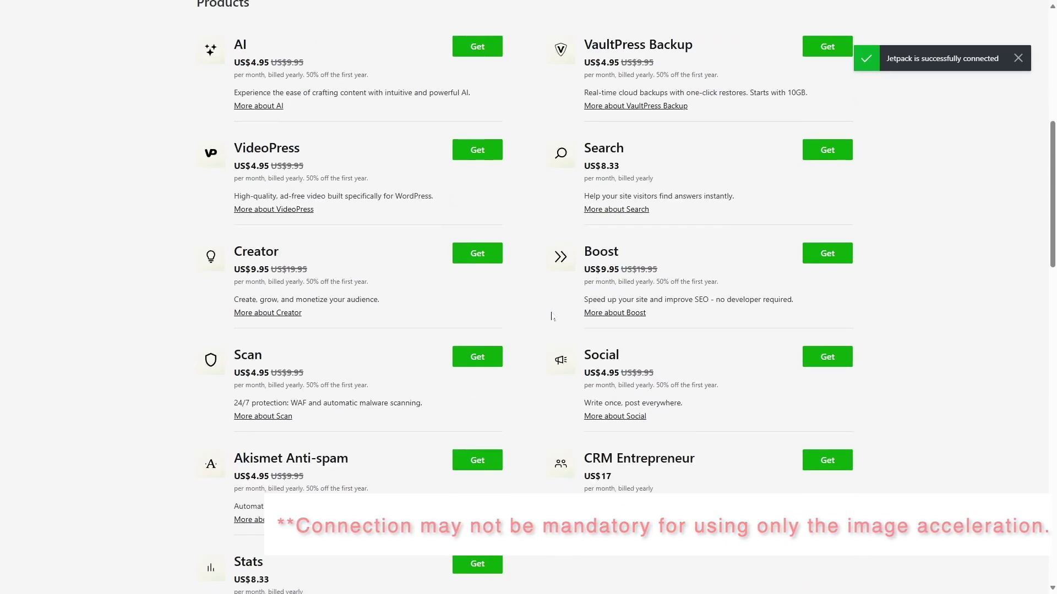
scroll(552, 317, up, 8)
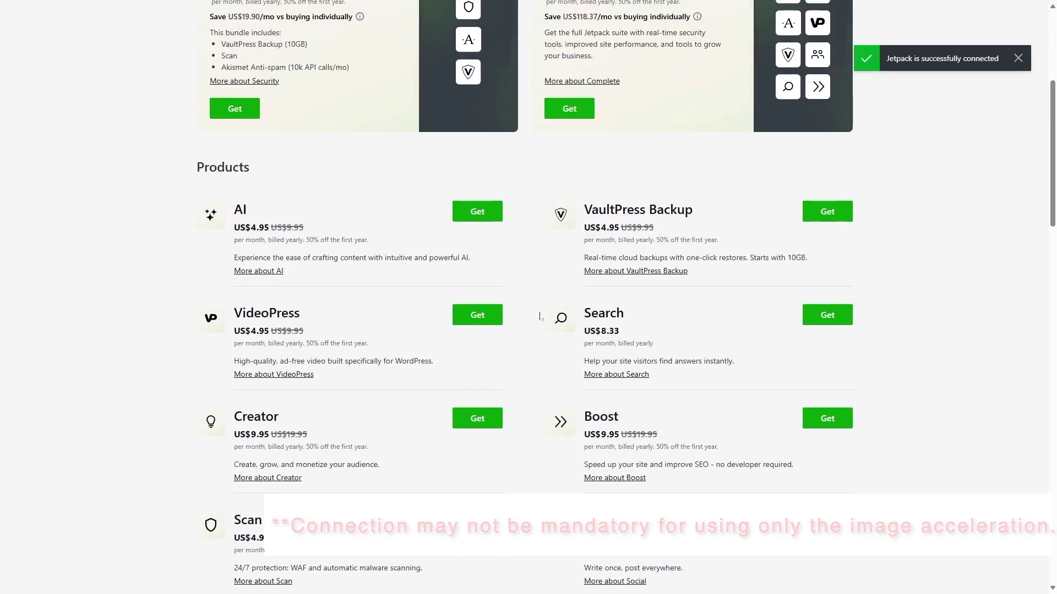
scroll(479, 317, down, 10)
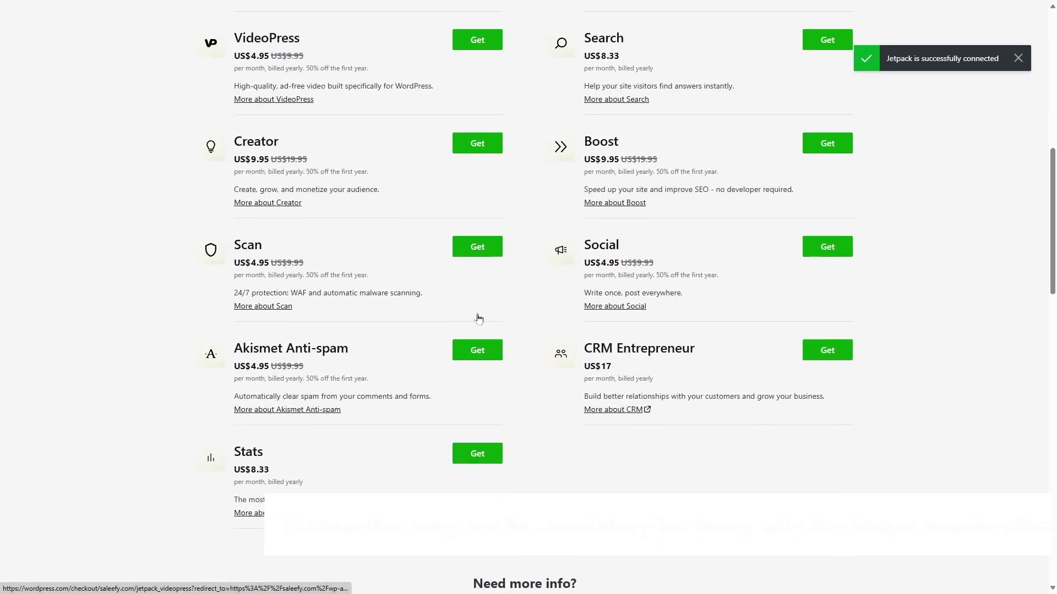
scroll(478, 318, down, 4)
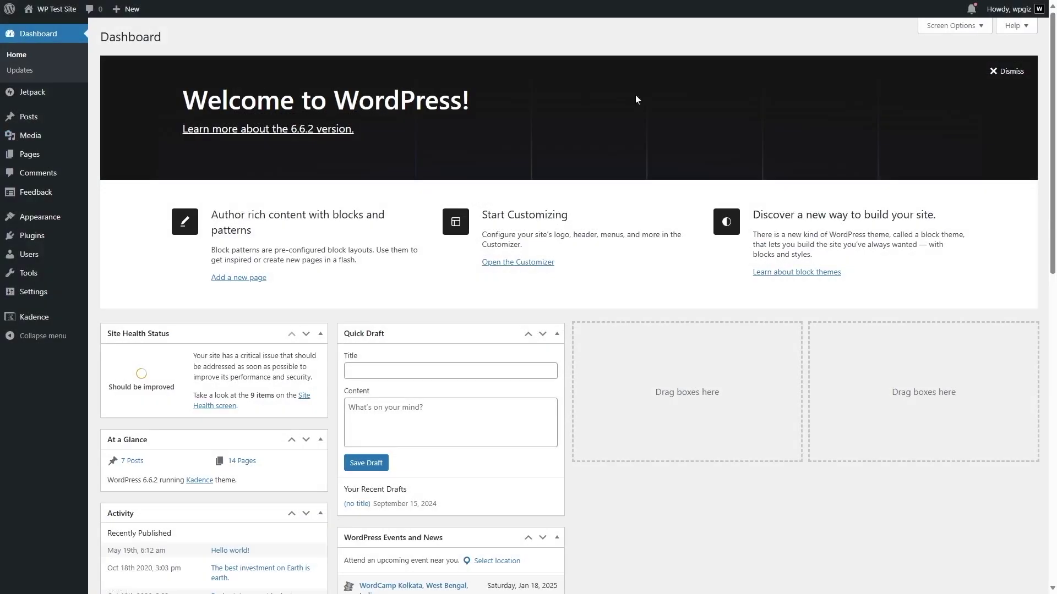
Enable site accelerator in Jetpack's Performance settings for faster images and static files
mouse_move(41, 94)
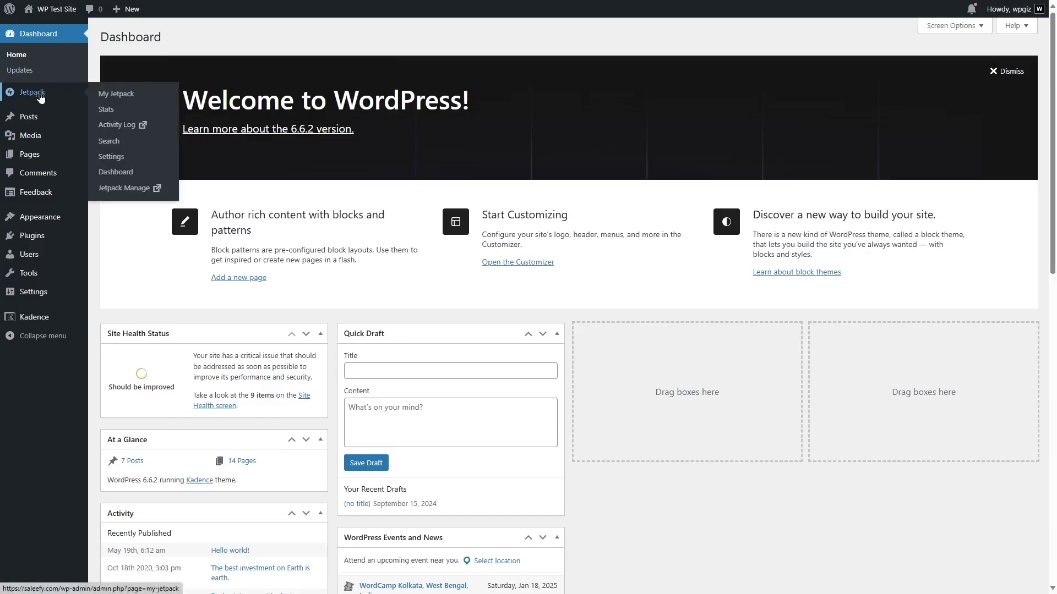
click(112, 157)
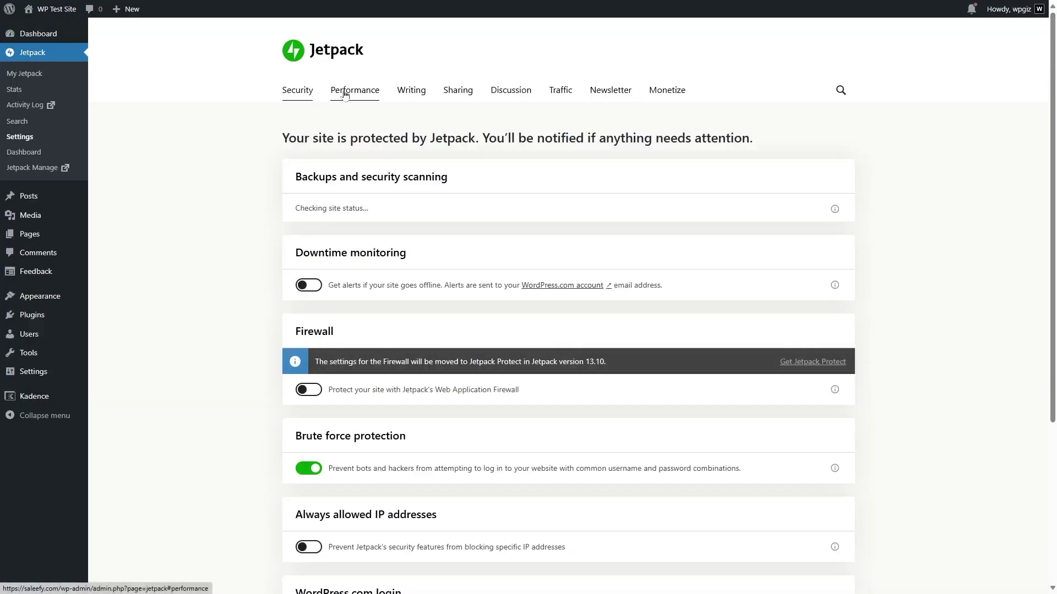
click(346, 95)
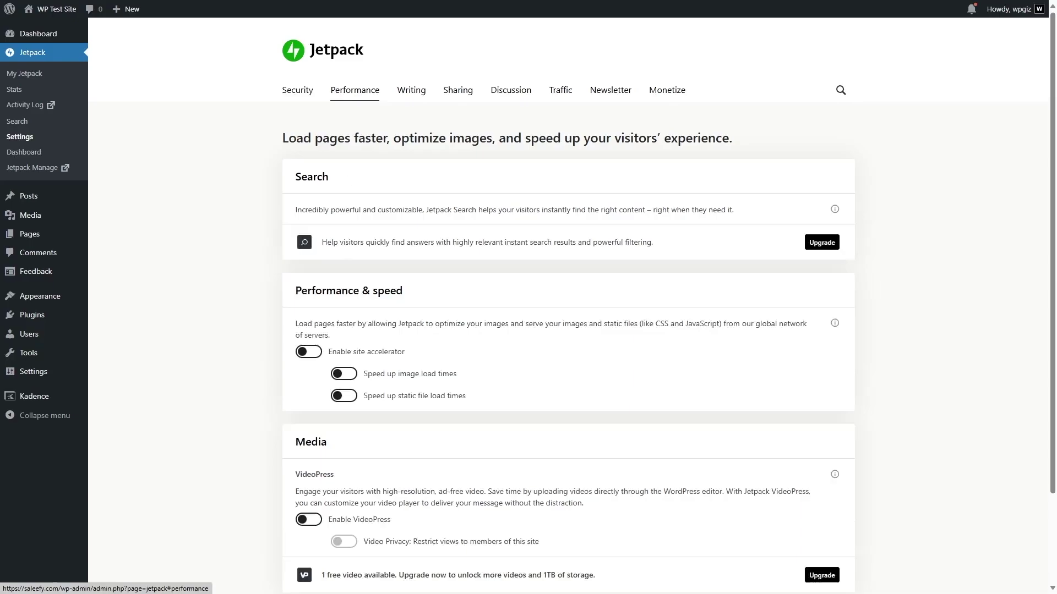
scroll(289, 230, down, 3)
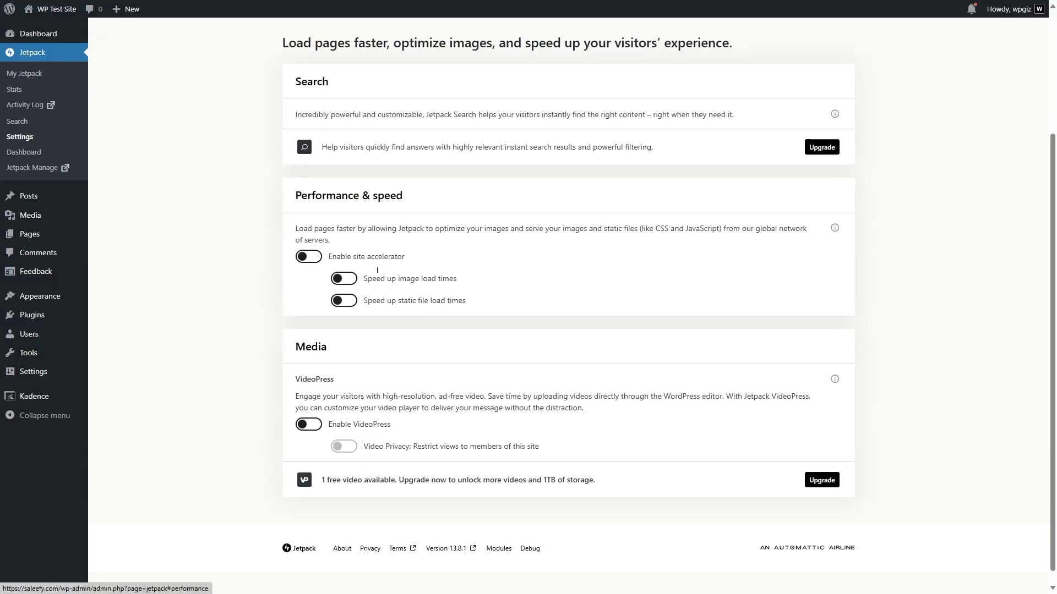
click(314, 253)
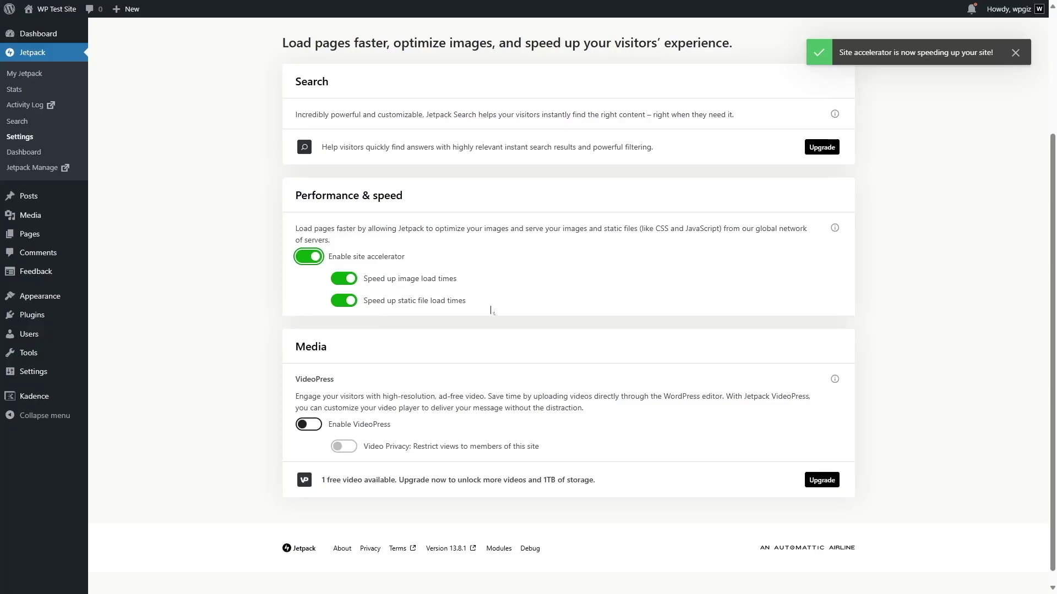
scroll(491, 311, up, 3)
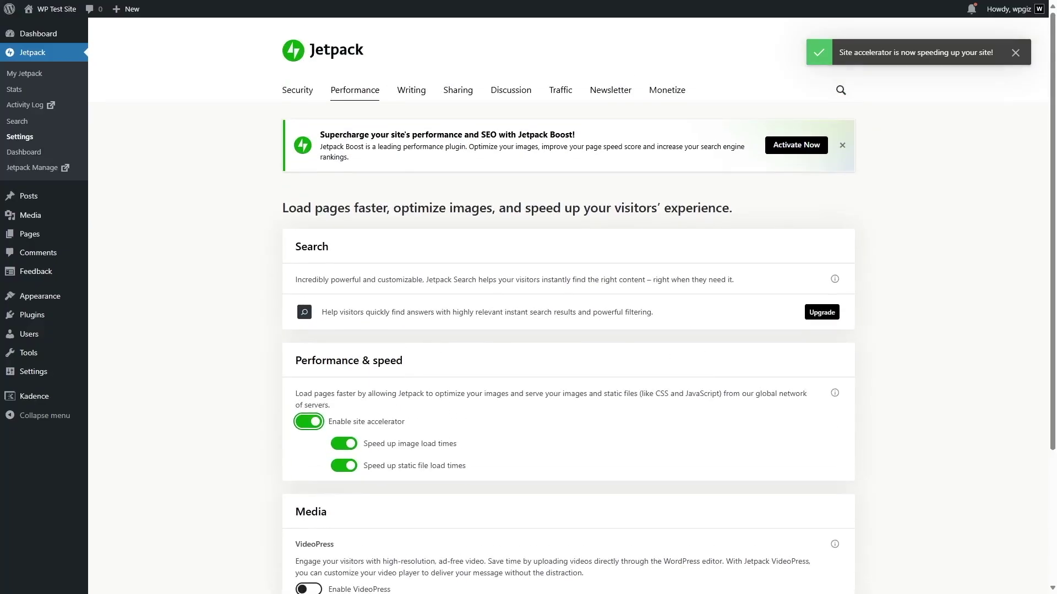
Open the agent's photo from the live site's front page in its own tab
mouse_move(56, 9)
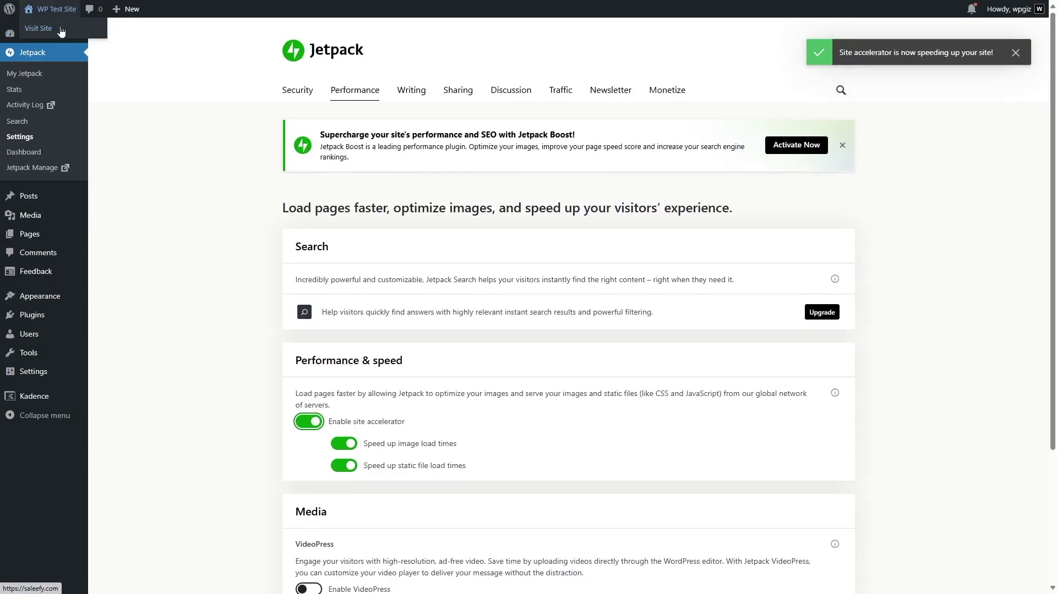
click(60, 30)
scroll(490, 341, down, 15)
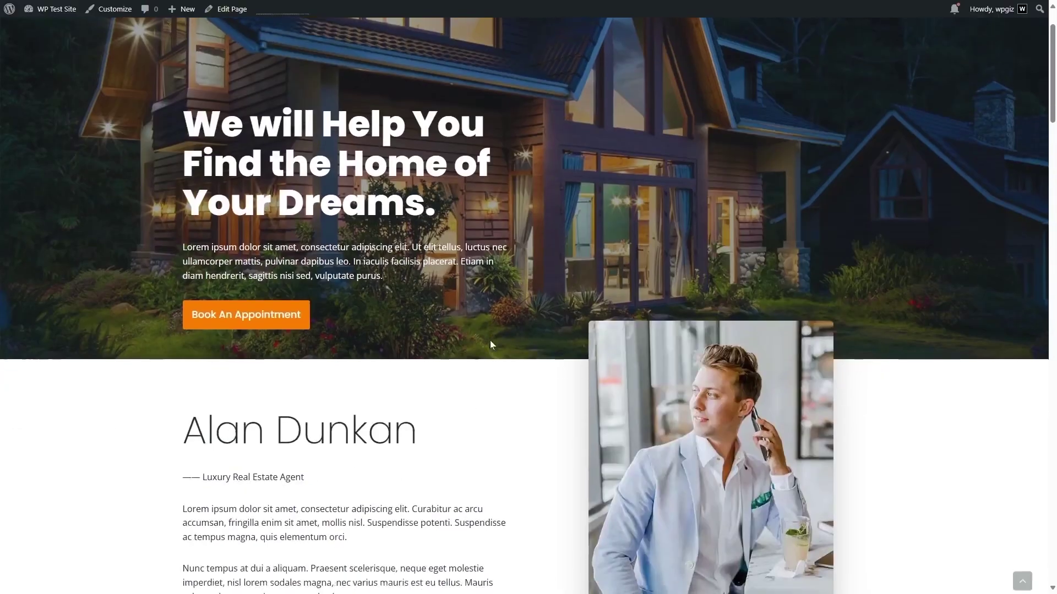
scroll(490, 344, down, 5)
scroll(492, 341, up, 20)
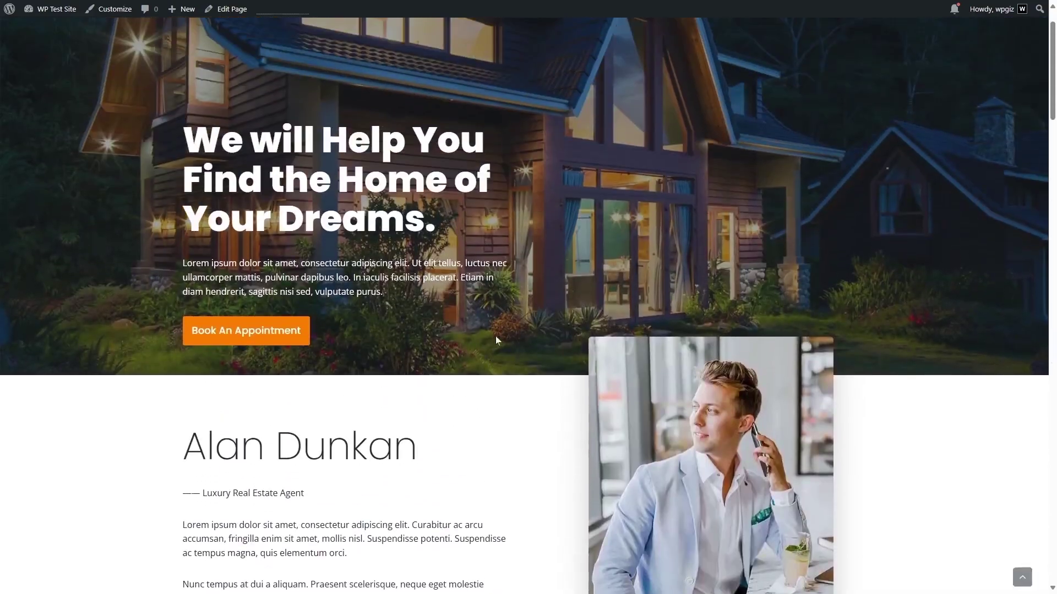
right_click(665, 374)
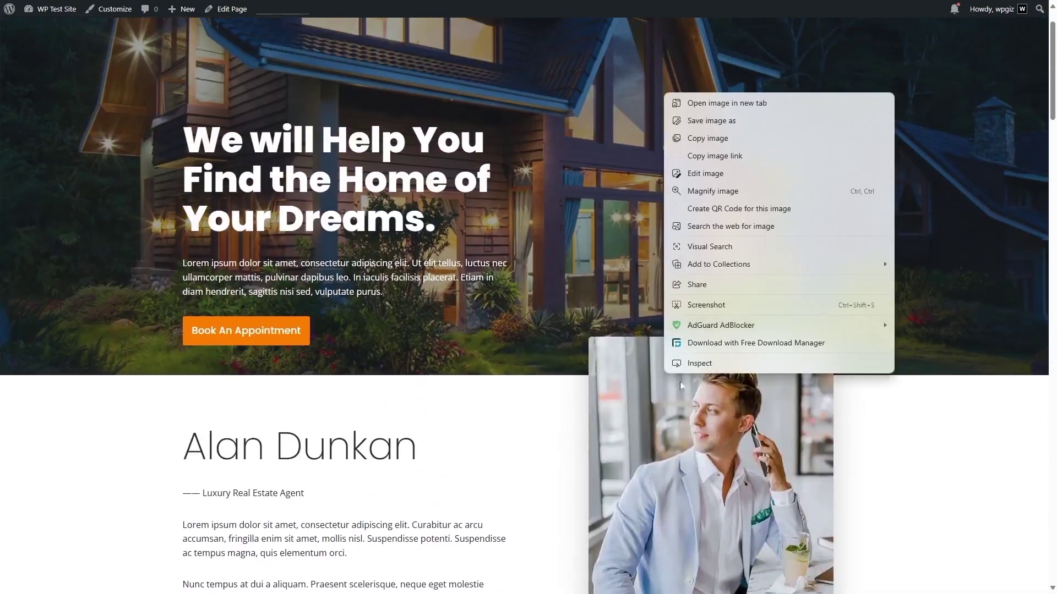
click(695, 109)
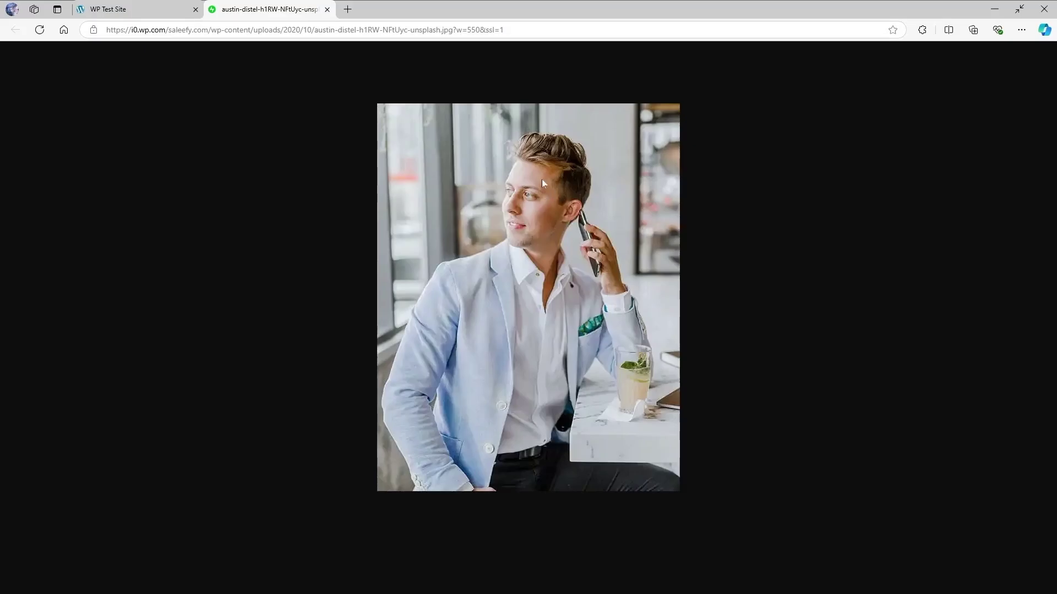
View the agent photo full screen and check its WebP save format, then cancel saving
key(F11)
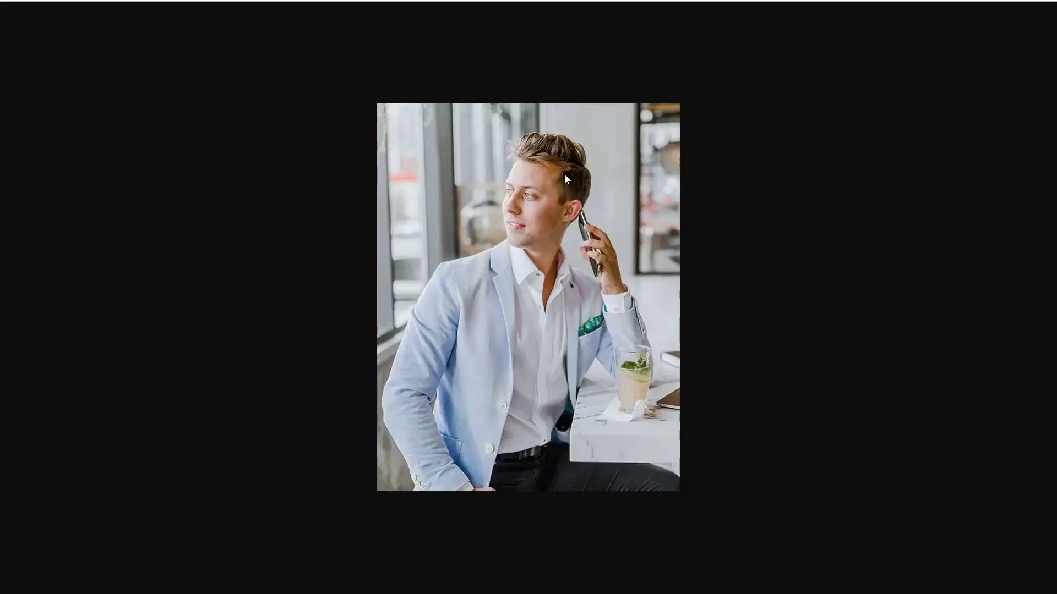
key(ctrl+s)
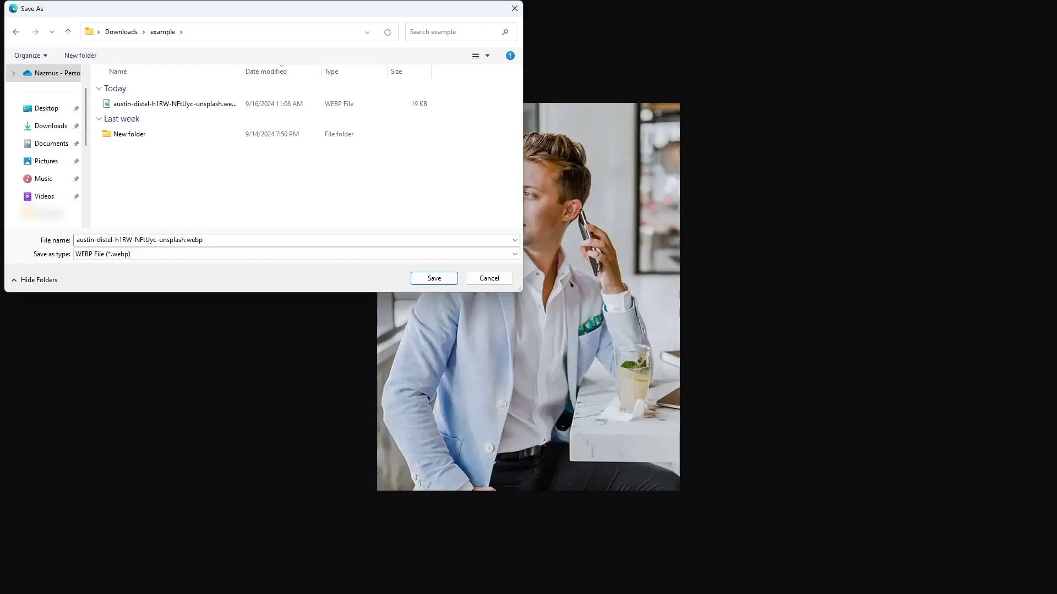
click(435, 278)
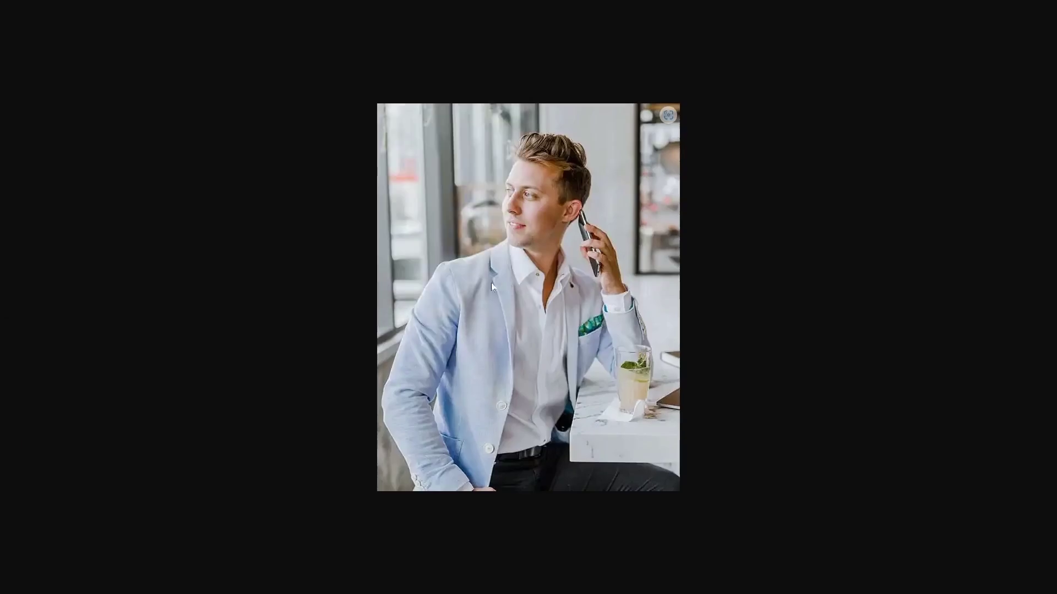